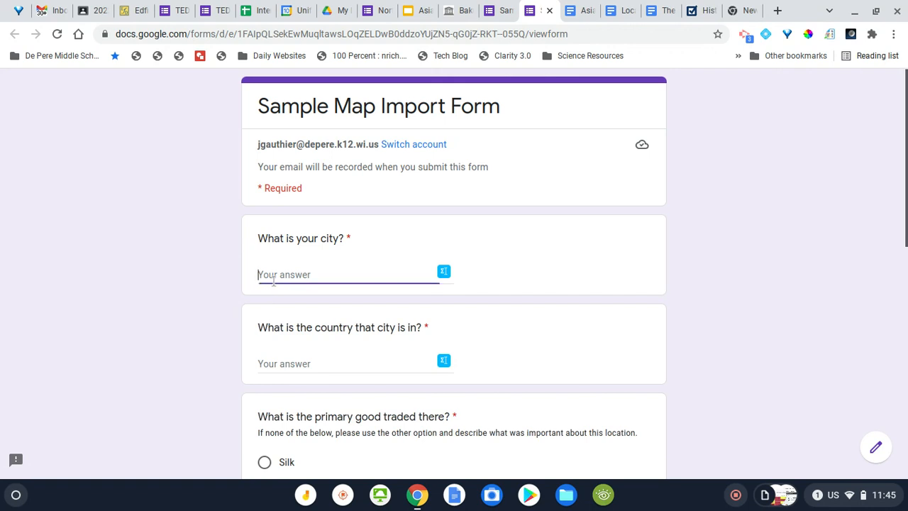
Answer the city question with Baju and the country question with Azerbaijan, copying the country name from the UNESCO Baku article.
{"action": "type", "text": "Baju"}
{"action": "left_click", "coordinate": [280, 366]}
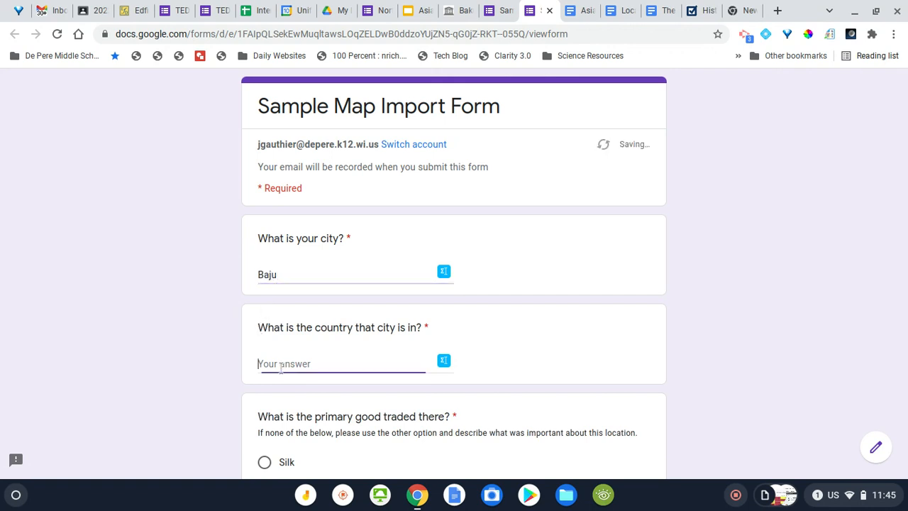
{"action": "left_click", "coordinate": [493, 7]}
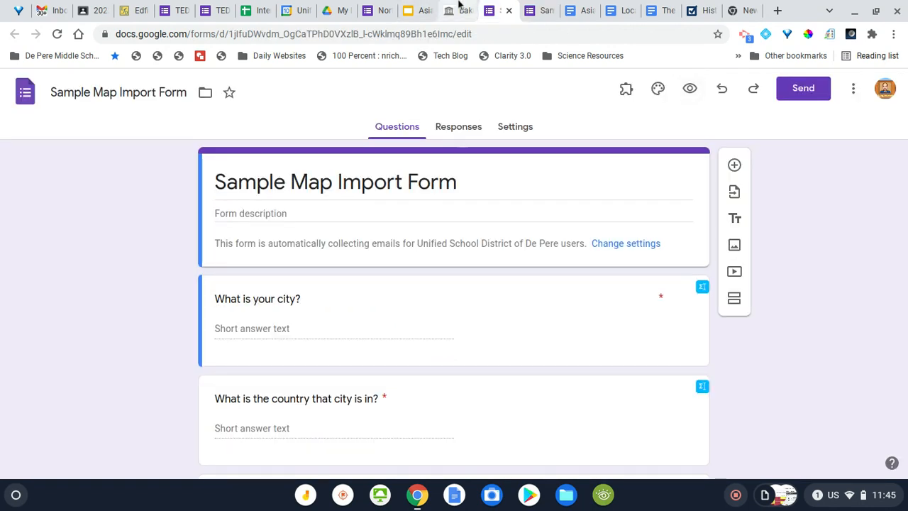
{"action": "left_click", "coordinate": [457, 9]}
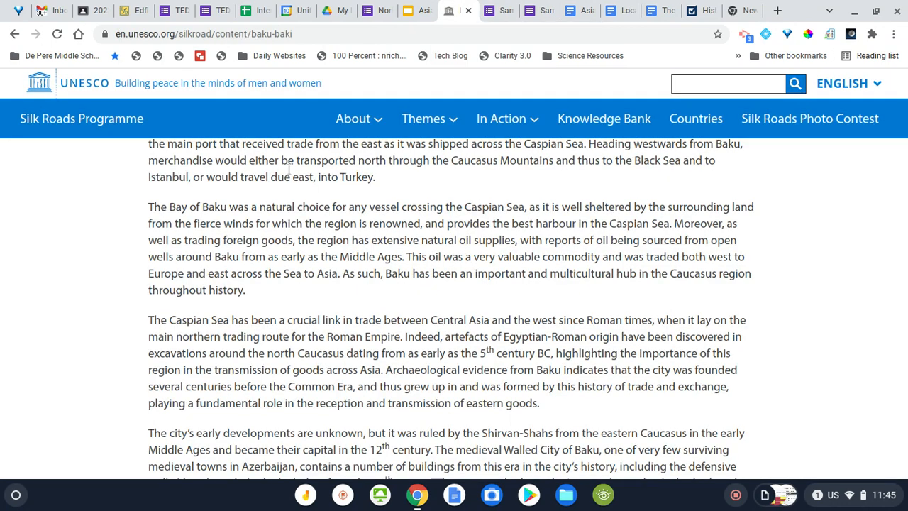
{"action": "scroll", "coordinate": [323, 198], "scroll_direction": "up", "scroll_amount": 2}
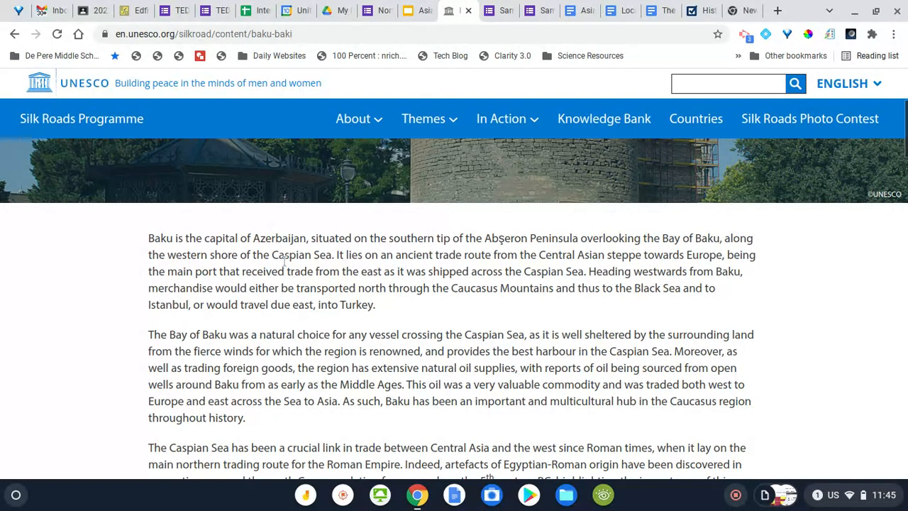
{"action": "double_click", "coordinate": [270, 243]}
{"action": "key", "text": "ctrl+c"}
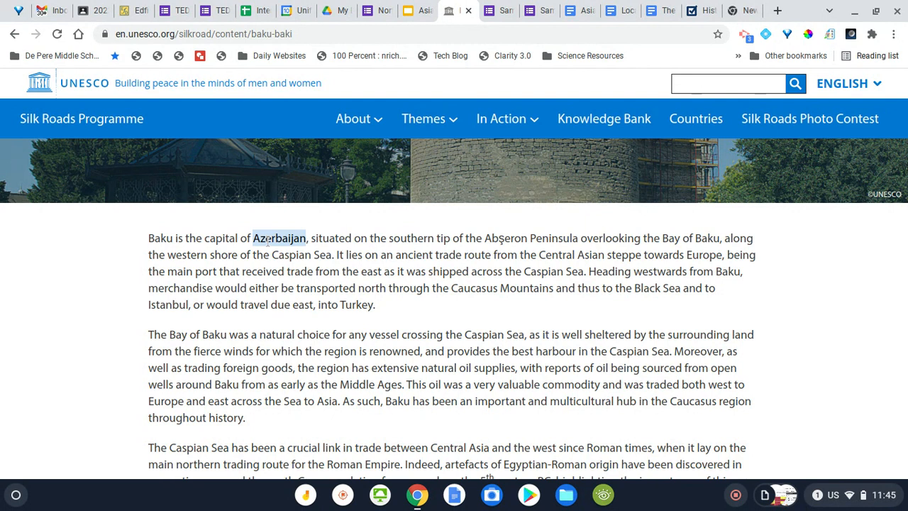
{"action": "left_click", "coordinate": [531, 6]}
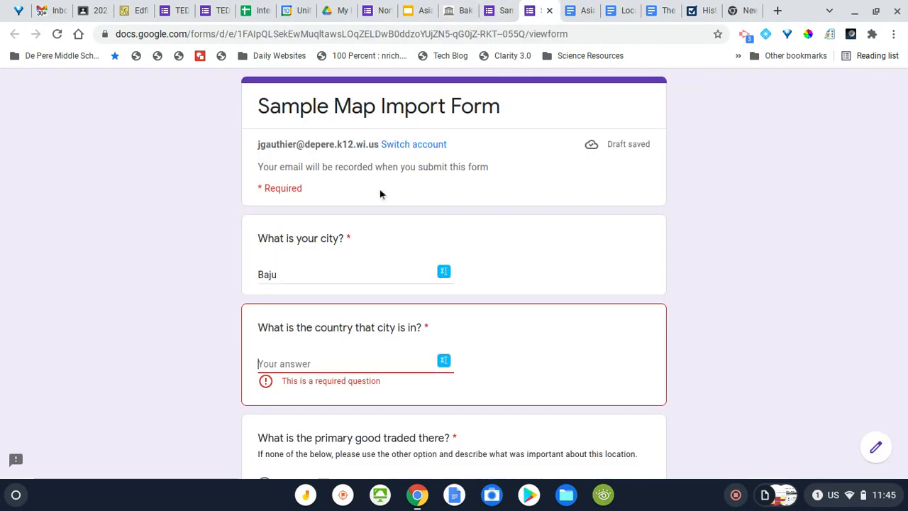
{"action": "left_click", "coordinate": [286, 354]}
{"action": "key", "text": "ctrl+v"}
Choose Other as the primary good traded there and enter Oil as its description.
{"action": "scroll", "coordinate": [223, 383], "scroll_direction": "down", "scroll_amount": 3}
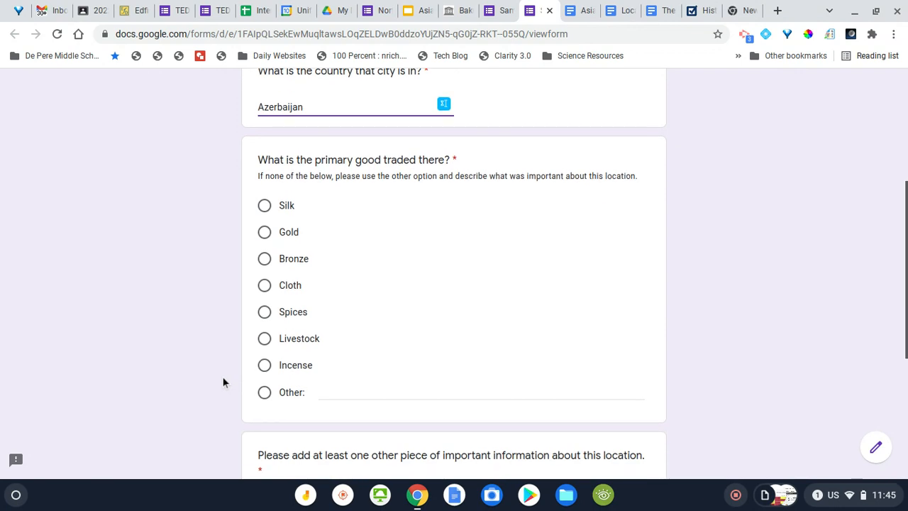
{"action": "left_click", "coordinate": [264, 394]}
{"action": "key", "text": "ctrl+o"}
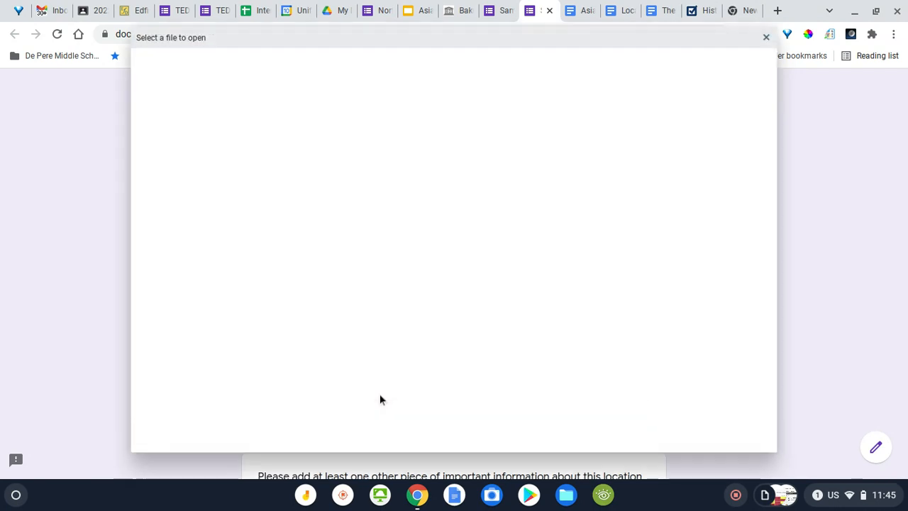
{"action": "left_click", "coordinate": [767, 37]}
{"action": "type", "text": "Oil"}
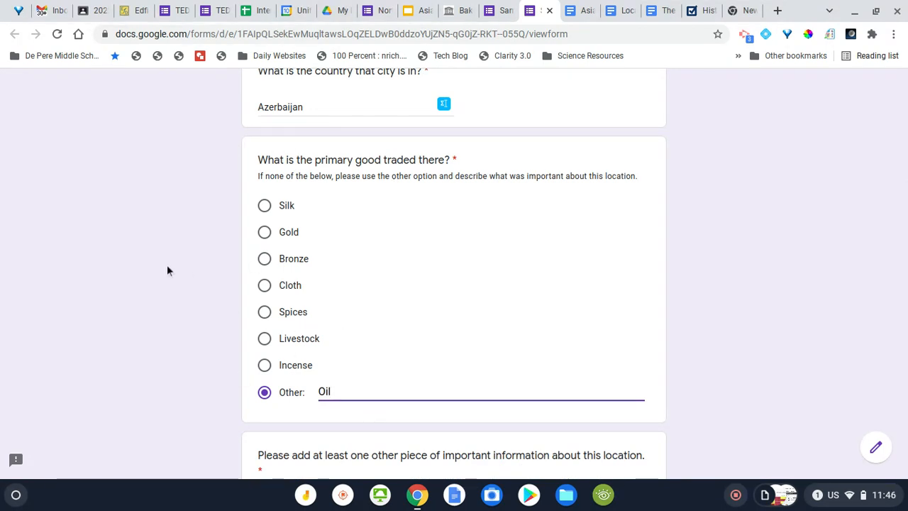
{"action": "left_click", "coordinate": [171, 293]}
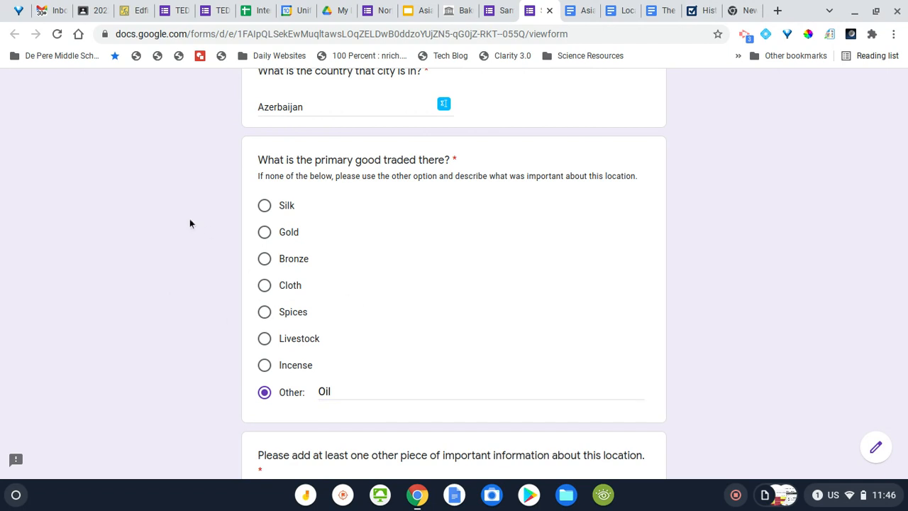
Check the UNESCO Baku article for another important fact about the location.
{"action": "scroll", "coordinate": [189, 221], "scroll_direction": "down", "scroll_amount": 4}
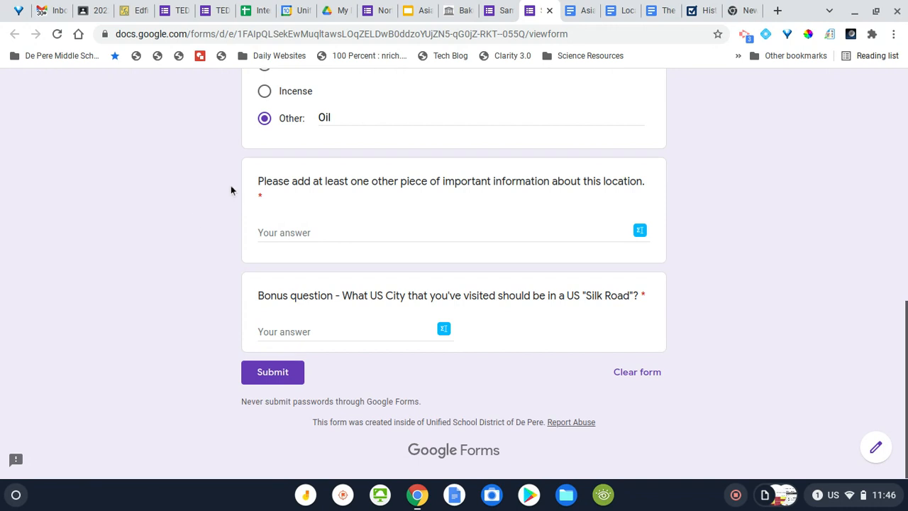
{"action": "left_click", "coordinate": [325, 228]}
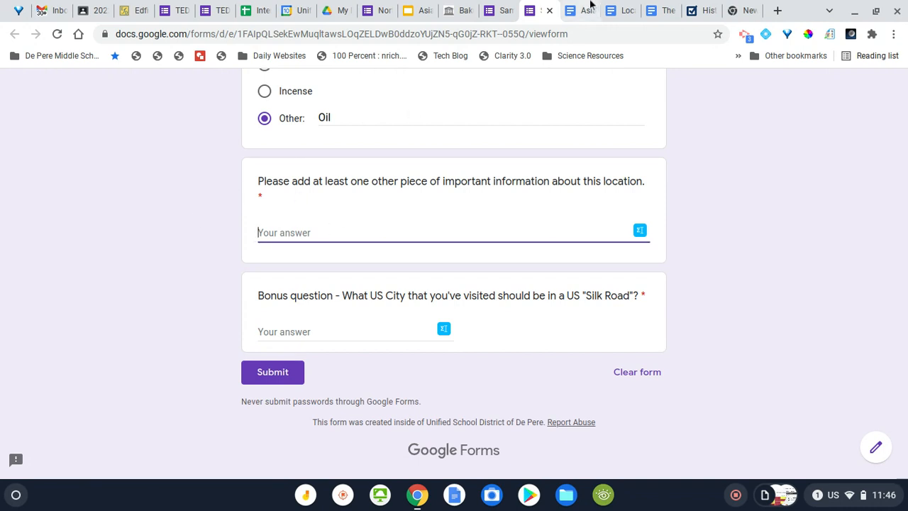
{"action": "left_click", "coordinate": [464, 10]}
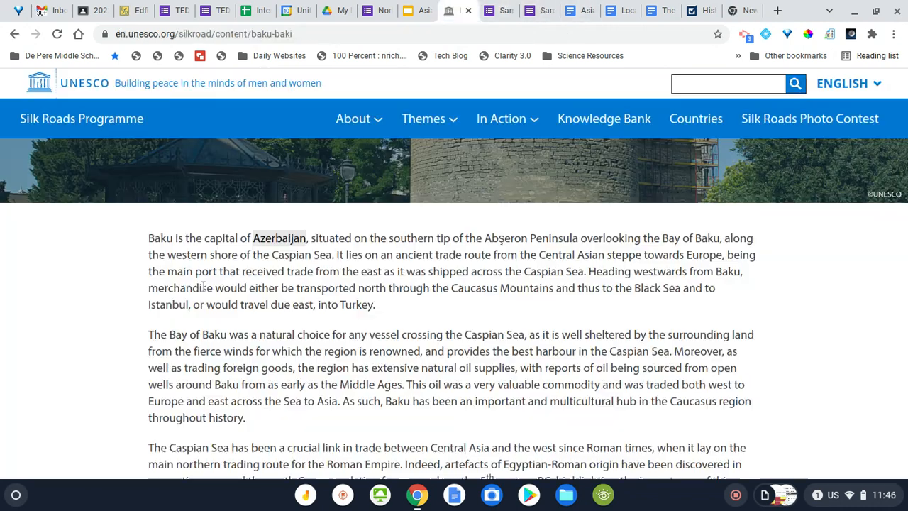
{"action": "scroll", "coordinate": [203, 287], "scroll_direction": "down", "scroll_amount": 2}
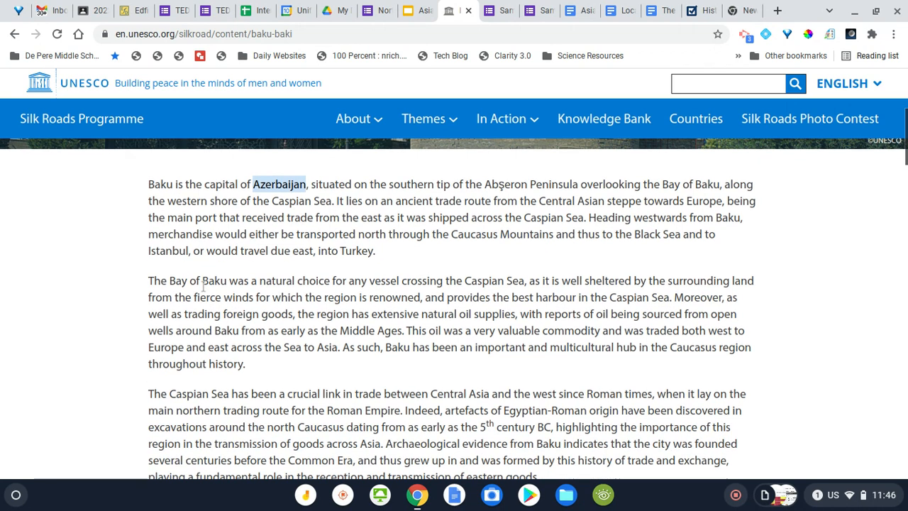
{"action": "scroll", "coordinate": [178, 325], "scroll_direction": "down", "scroll_amount": 1}
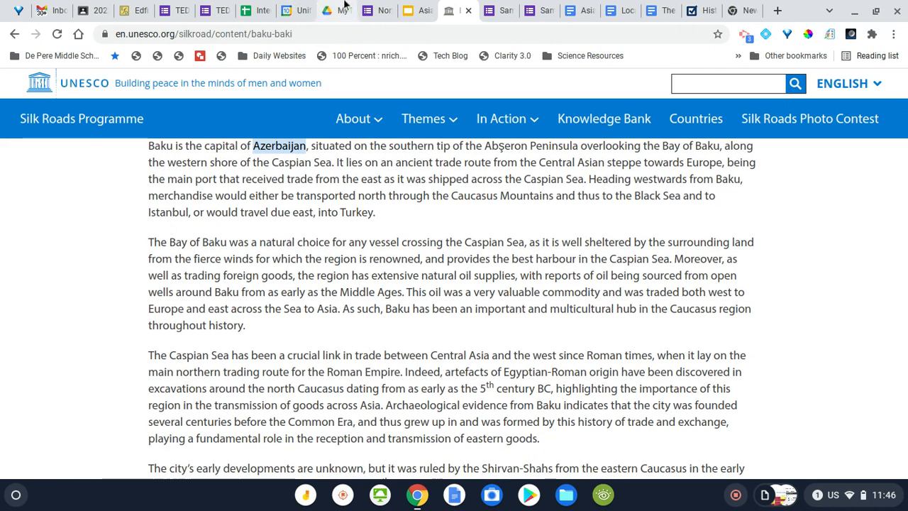
{"action": "left_click", "coordinate": [405, 8]}
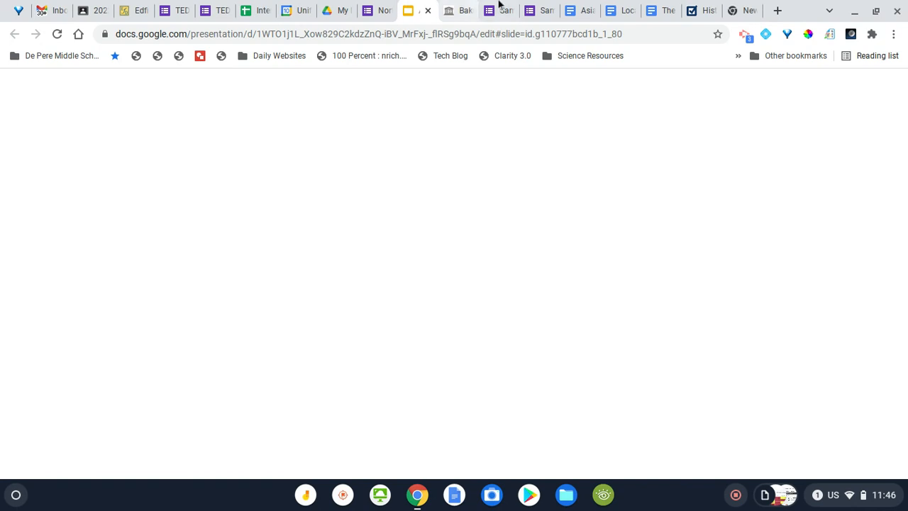
Answer the important-information question with "Baju was considered the best harbor in the Caspian Sea, making it an essential stop for traders and merchants.".
{"action": "left_click", "coordinate": [540, 9]}
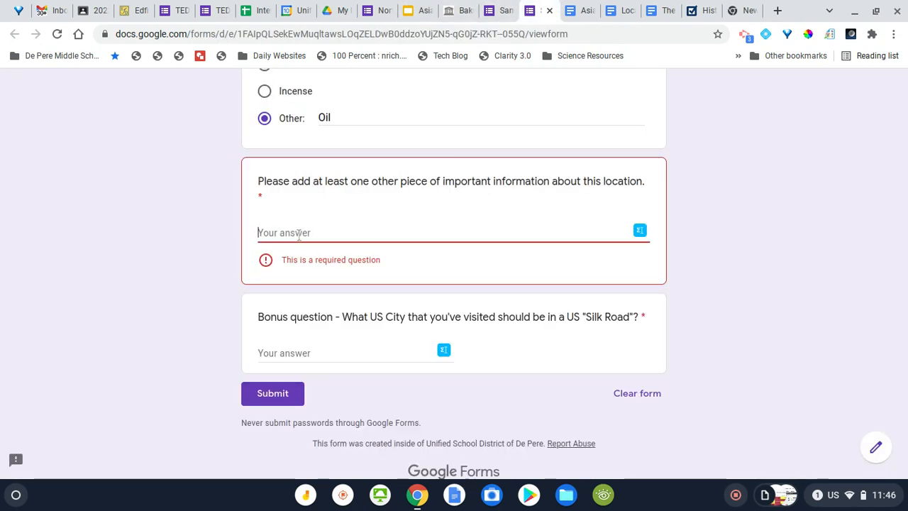
{"action": "type", "text": "Thi"}
{"action": "key", "text": "BackSpace"}
{"action": "key", "text": "BackSpace"}
{"action": "key", "text": "BackSpace"}
{"action": "type", "text": "Baju was considered "}
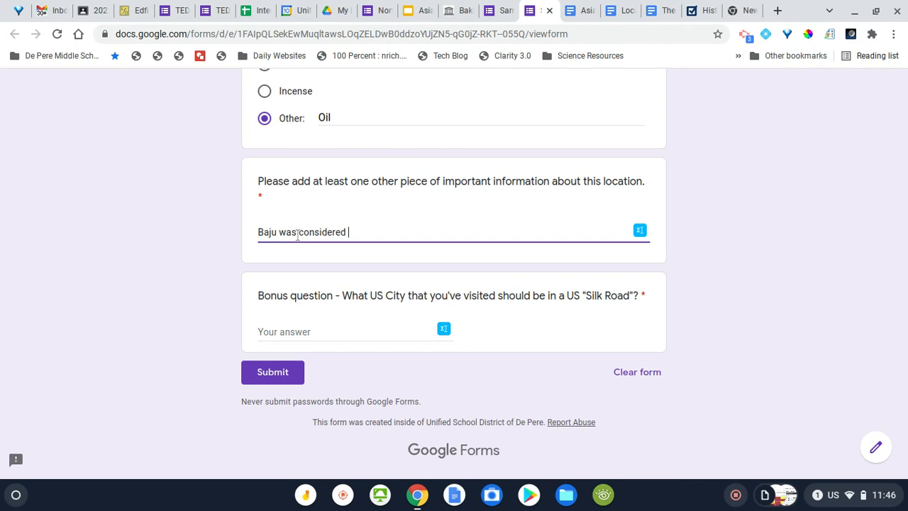
{"action": "type", "text": "the best harbor in the "}
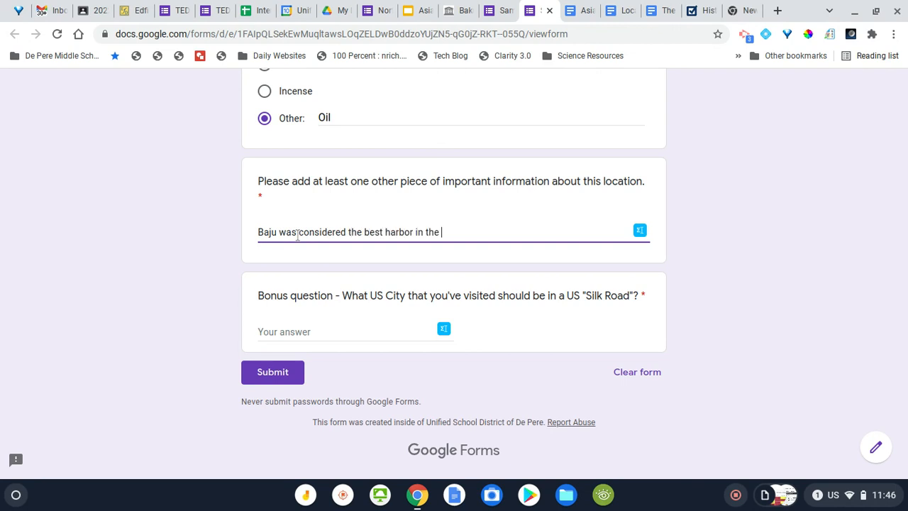
{"action": "type", "text": "Caspian Sea, making it "}
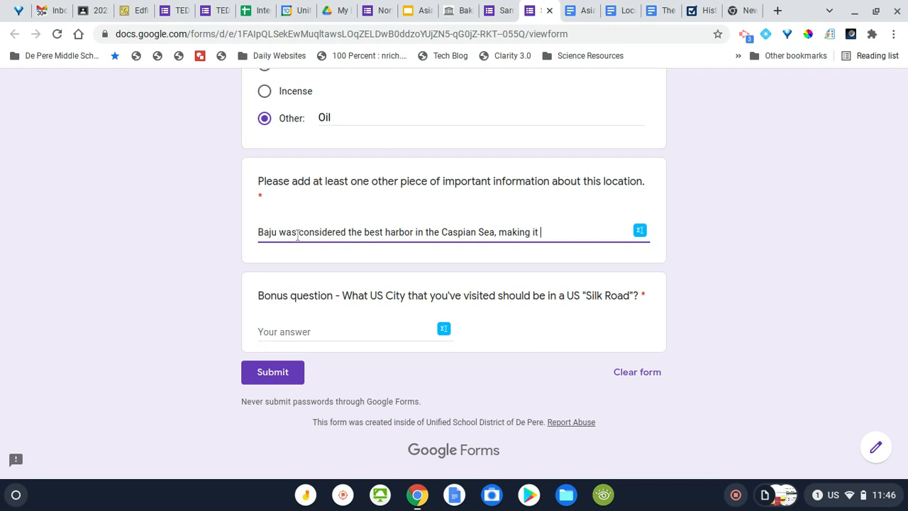
{"action": "type", "text": "an essential stop for traders and merchants."}
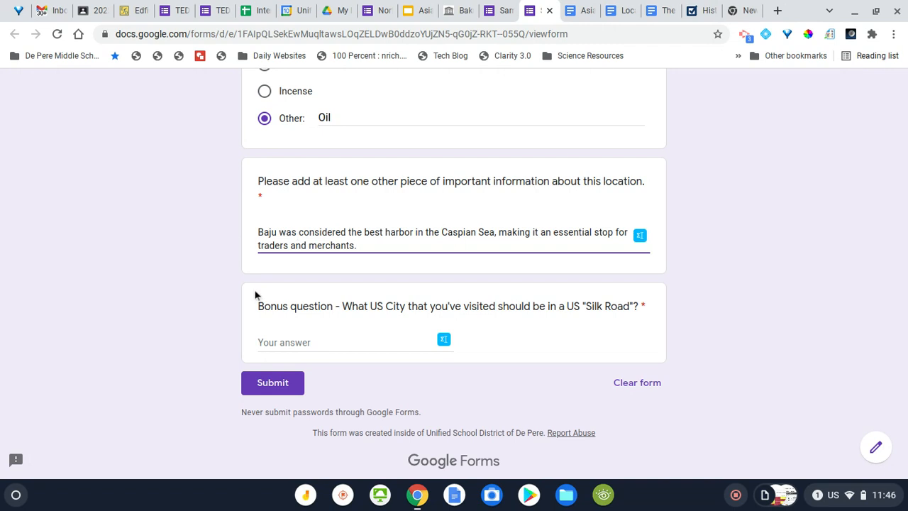
Answer the bonus question about a US "Silk Road" city with Seattle and submit the form.
{"action": "left_click", "coordinate": [283, 339]}
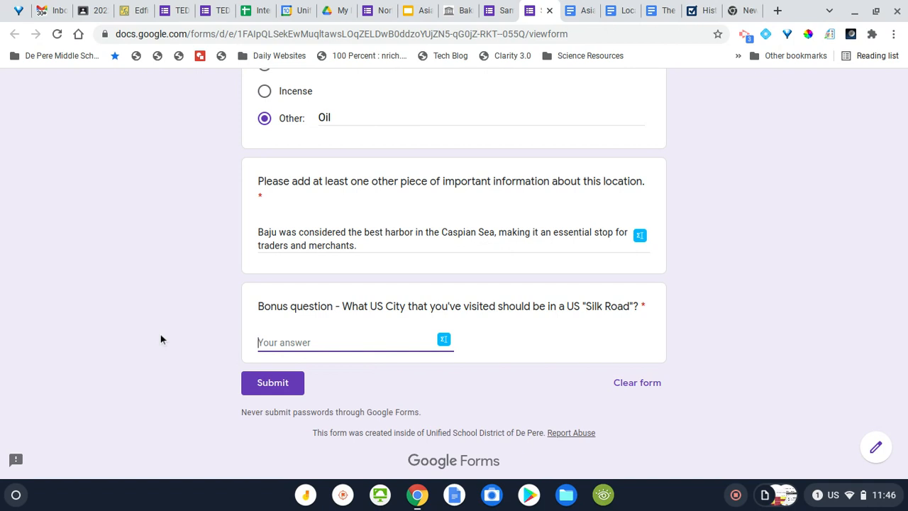
{"action": "type", "text": "Seatle"}
{"action": "key", "text": "BackSpace"}
{"action": "key", "text": "BackSpace"}
{"action": "type", "text": "le"}
{"action": "key", "text": "BackSpace"}
{"action": "type", "text": "tle"}
{"action": "left_click", "coordinate": [261, 386]}
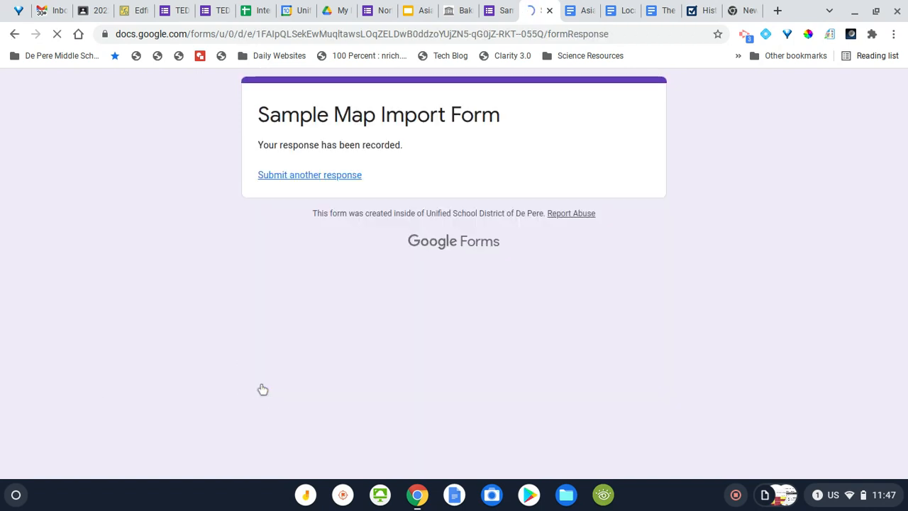
Open the Sample Map Import Form's responses in the form editor and show them in a linked spreadsheet.
{"action": "left_click", "coordinate": [496, 10]}
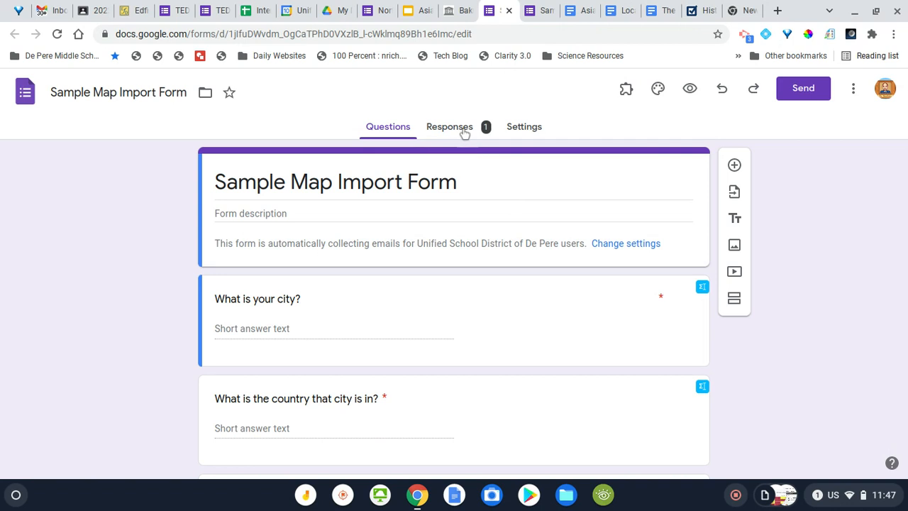
{"action": "left_click", "coordinate": [461, 131]}
{"action": "left_click", "coordinate": [656, 169]}
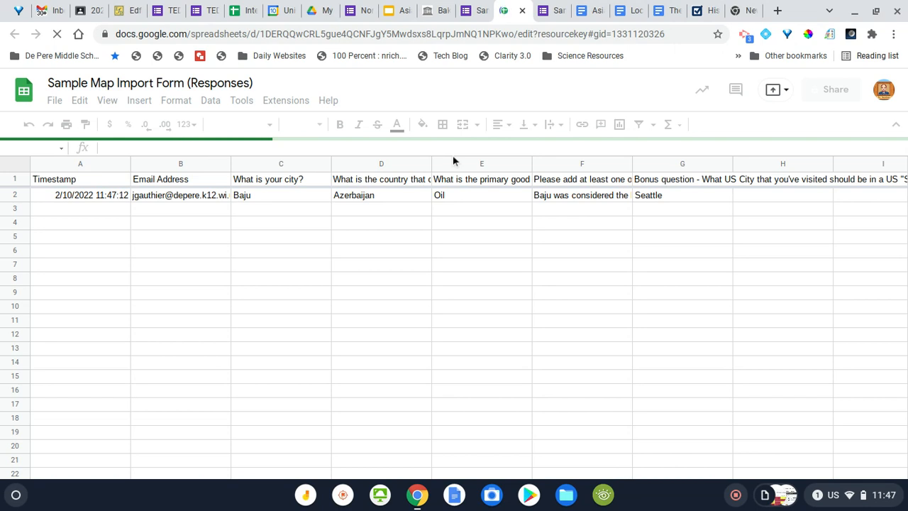
Open Google My Maps in the empty browser tab and create a new map.
{"action": "key", "text": "ctrl+9"}
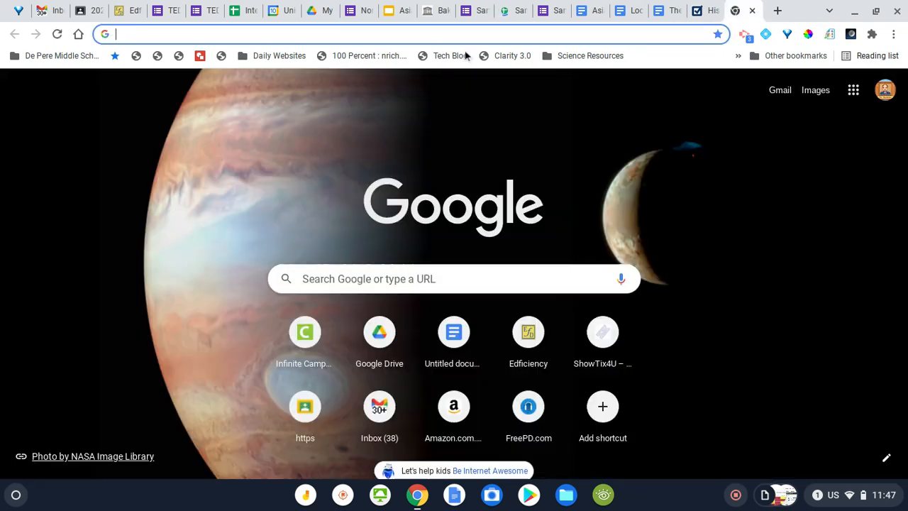
{"action": "left_click", "coordinate": [459, 35]}
{"action": "type", "text": "may"}
{"action": "key", "text": "BackSpace"}
{"action": "key", "text": "BackSpace"}
{"action": "type", "text": "yma"}
{"action": "key", "text": "Return"}
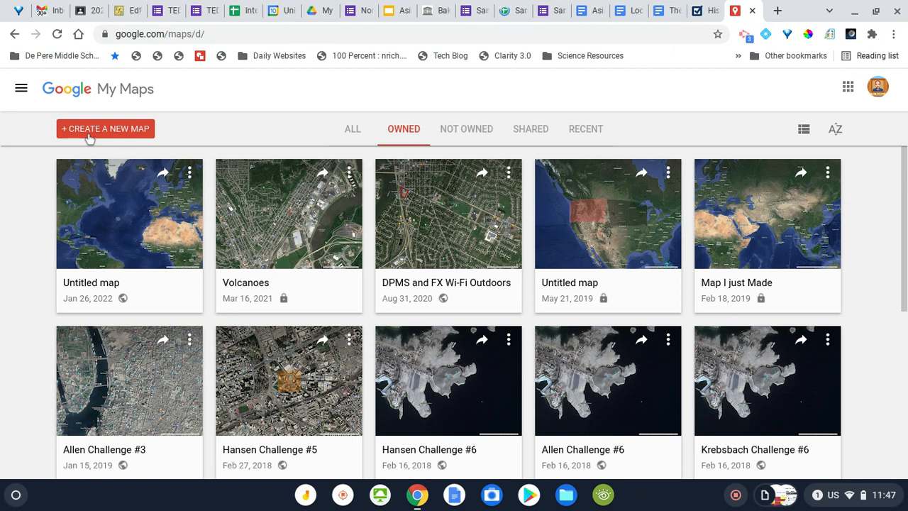
{"action": "left_click", "coordinate": [90, 135]}
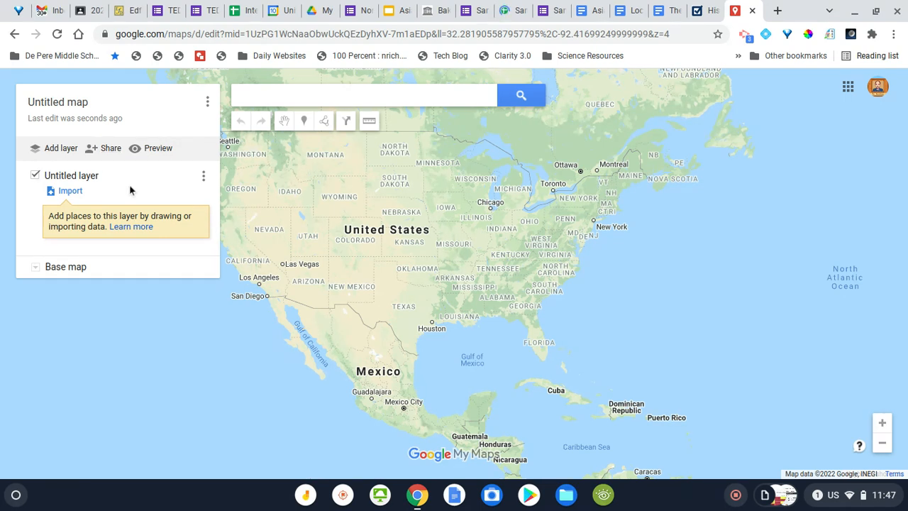
Try to import the recent Sample Map Import Form responses spreadsheet from Google Drive into the untitled layer.
{"action": "left_click", "coordinate": [71, 191]}
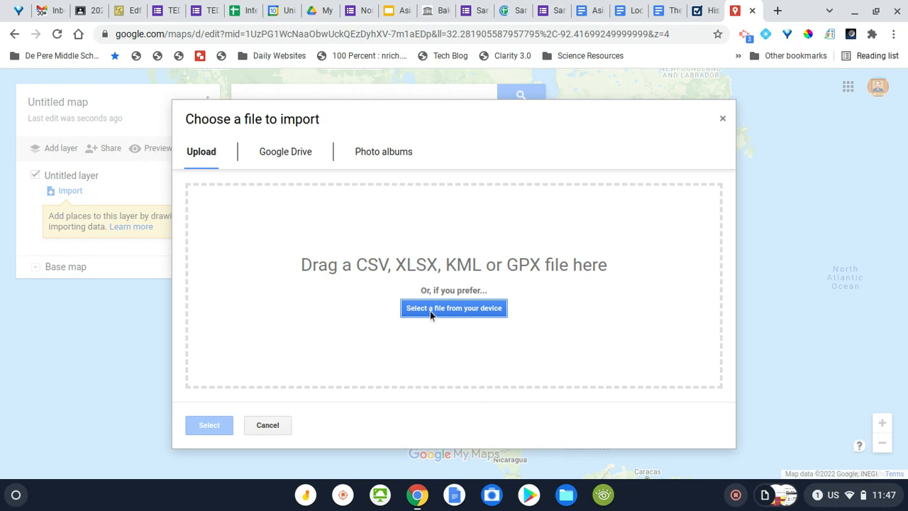
{"action": "left_click", "coordinate": [304, 156]}
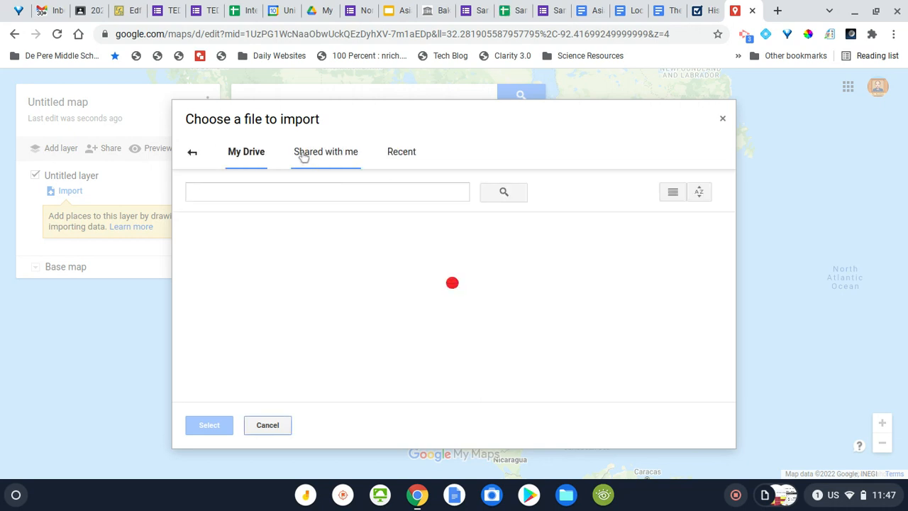
{"action": "left_click", "coordinate": [401, 160]}
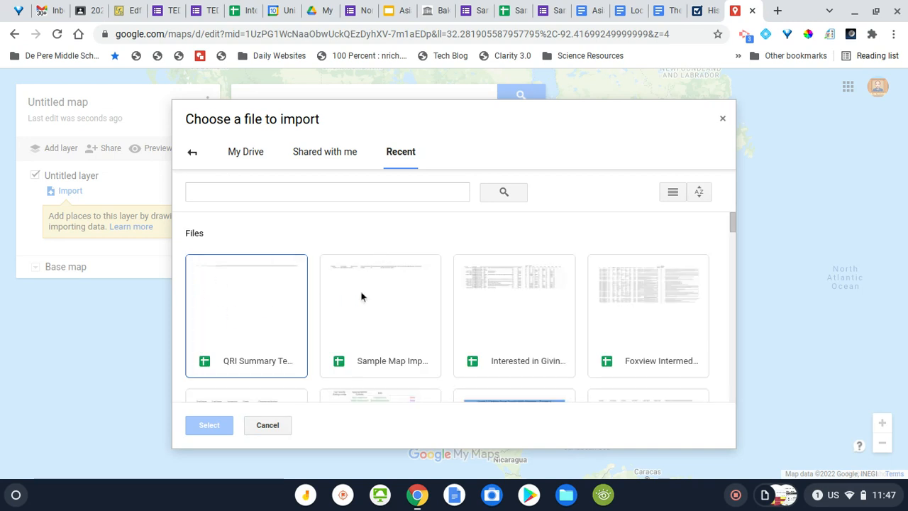
{"action": "left_click", "coordinate": [368, 294]}
{"action": "double_click", "coordinate": [366, 302]}
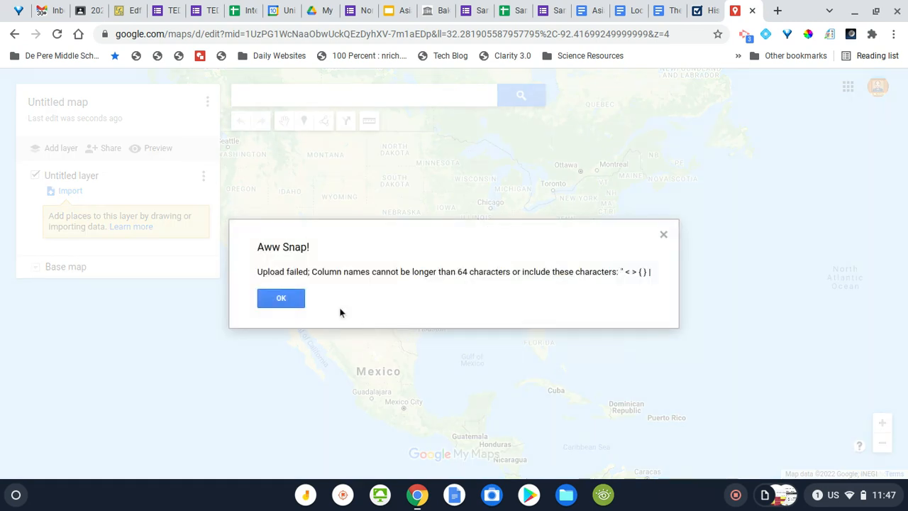
{"action": "left_click", "coordinate": [283, 301]}
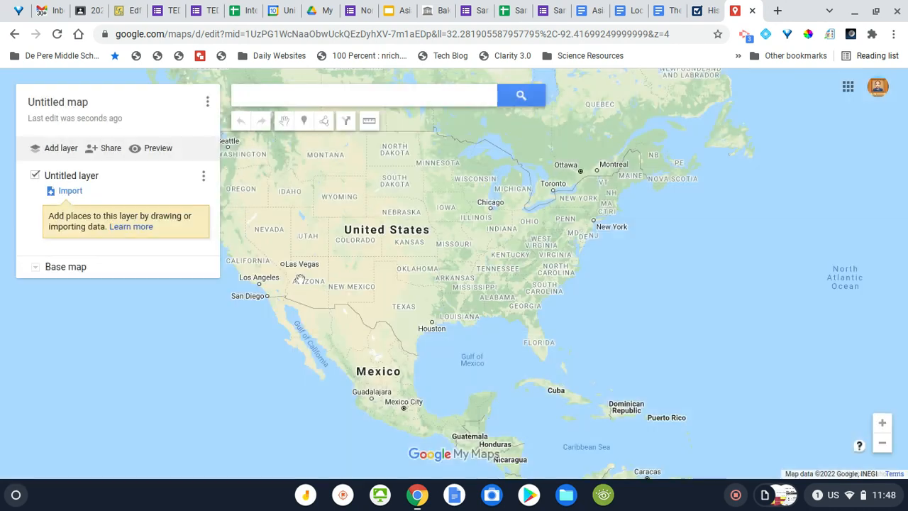
Remove the quotation marks around Silk Road in the Sample Map Import Form's bonus question and check its column header in the responses spreadsheet.
{"action": "left_click", "coordinate": [475, 5]}
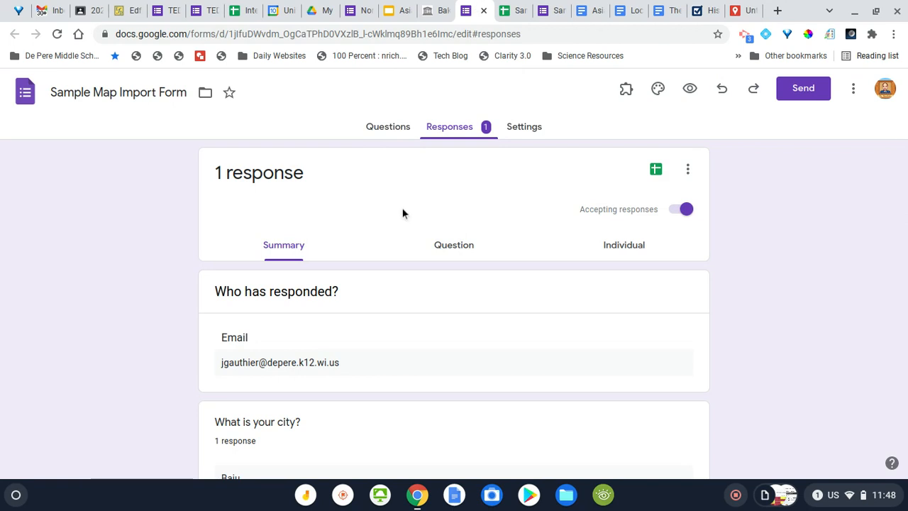
{"action": "scroll", "coordinate": [361, 239], "scroll_direction": "down", "scroll_amount": 3}
{"action": "scroll", "coordinate": [372, 171], "scroll_direction": "up", "scroll_amount": 3}
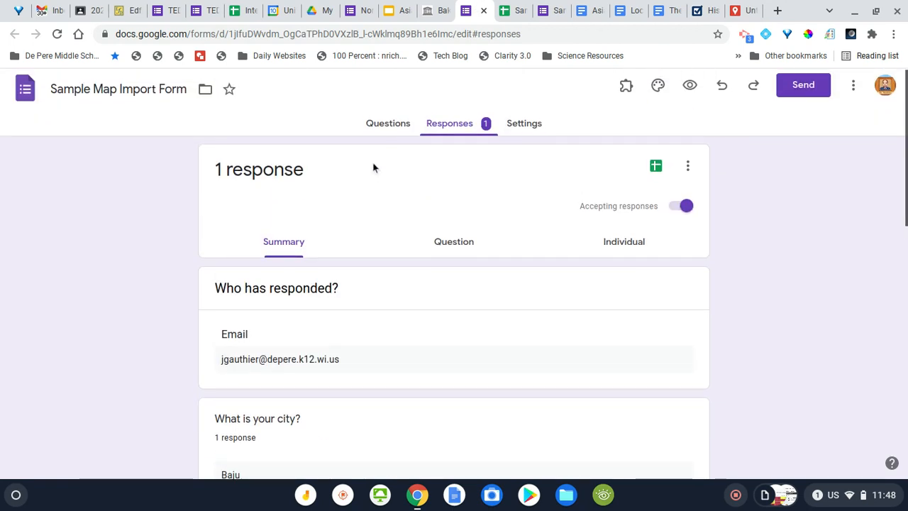
{"action": "left_click", "coordinate": [376, 127]}
{"action": "scroll", "coordinate": [120, 313], "scroll_direction": "down", "scroll_amount": 8}
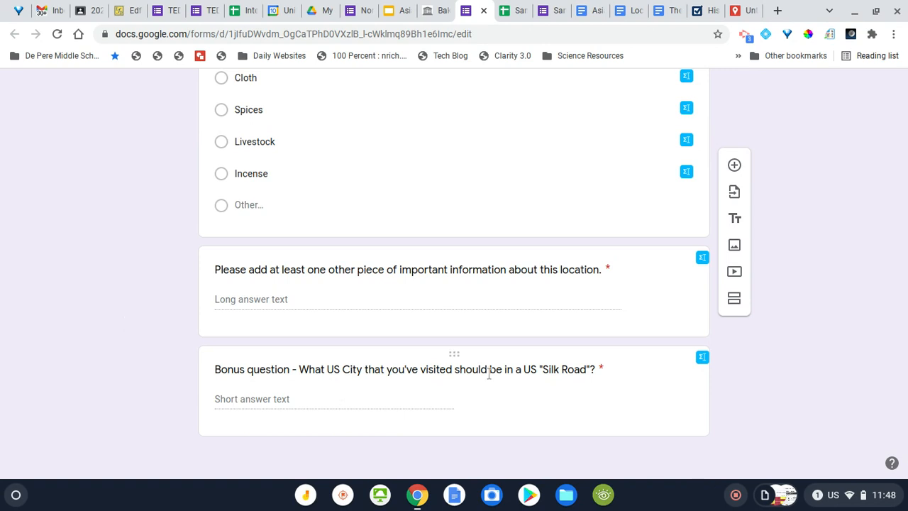
{"action": "left_click", "coordinate": [546, 374]}
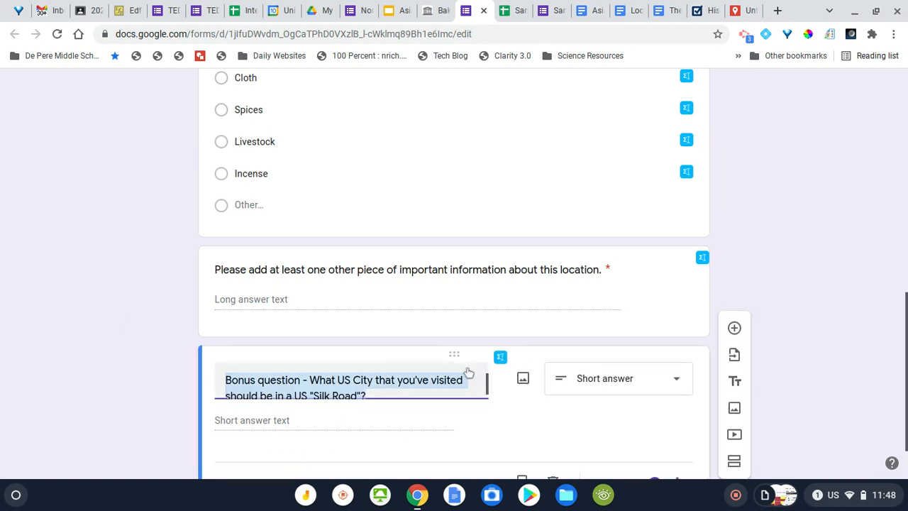
{"action": "left_click", "coordinate": [315, 395]}
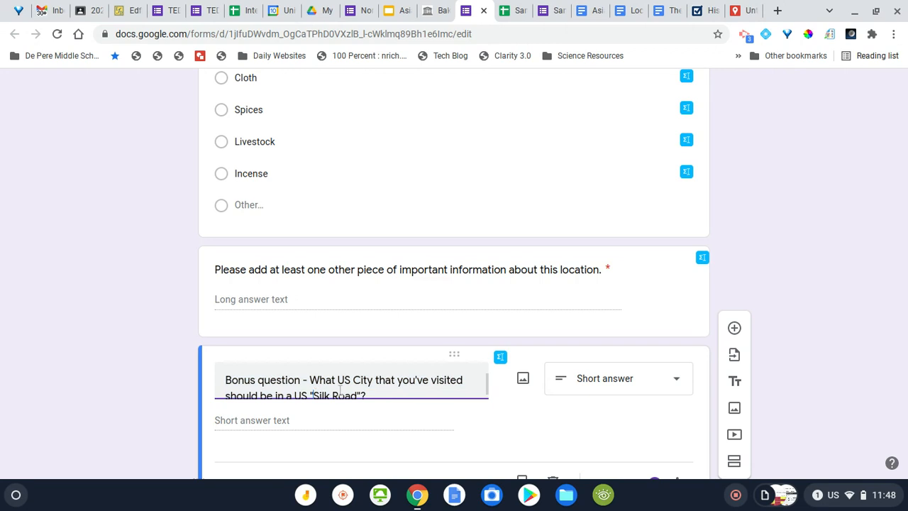
{"action": "key", "text": "BackSpace"}
{"action": "left_click", "coordinate": [357, 395]}
{"action": "key", "text": "BackSpace"}
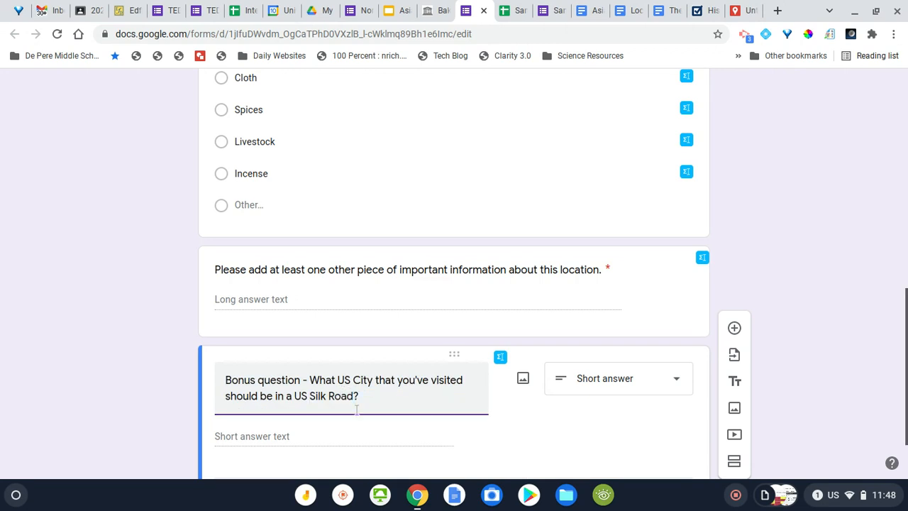
{"action": "scroll", "coordinate": [518, 406], "scroll_direction": "down", "scroll_amount": 2}
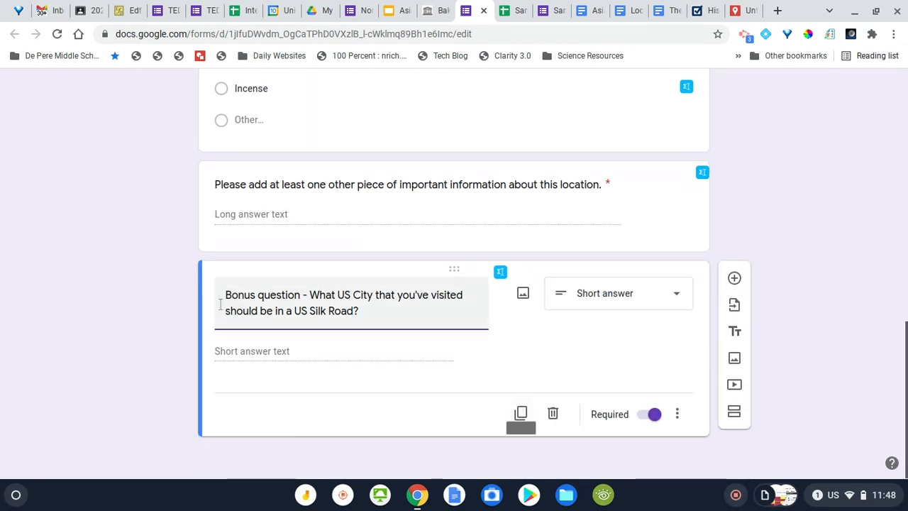
{"action": "left_click", "coordinate": [357, 177]}
{"action": "left_click", "coordinate": [505, 10]}
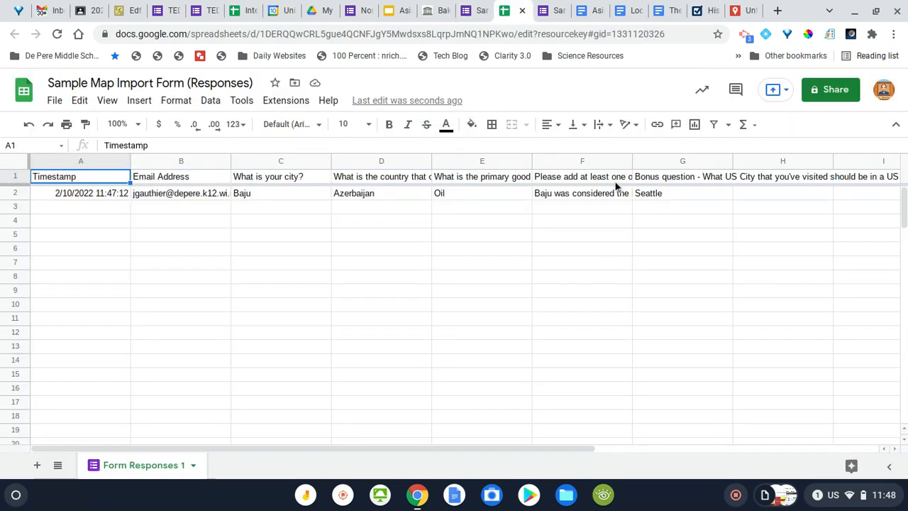
{"action": "scroll", "coordinate": [616, 185], "scroll_direction": "right", "scroll_amount": 3}
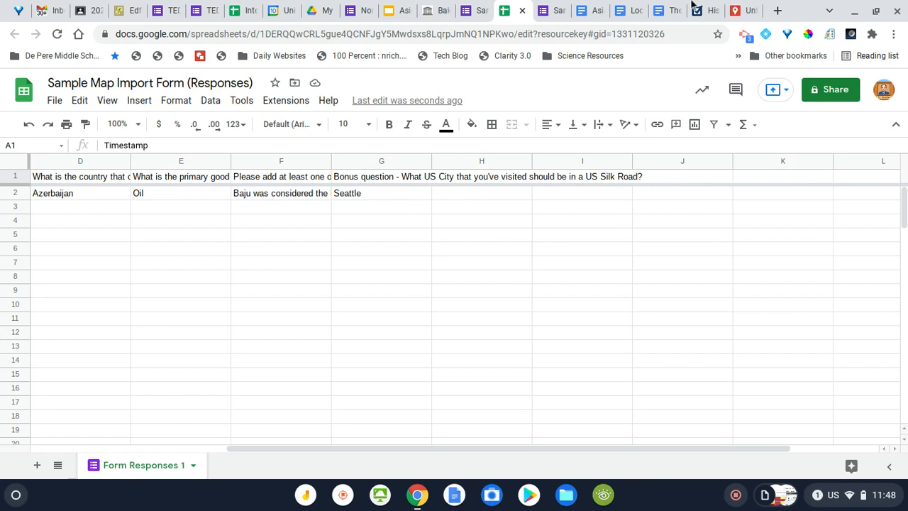
Return to the untitled map and choose the recent Sample Map Import Form responses spreadsheet for import into the untitled layer.
{"action": "left_click", "coordinate": [739, 10]}
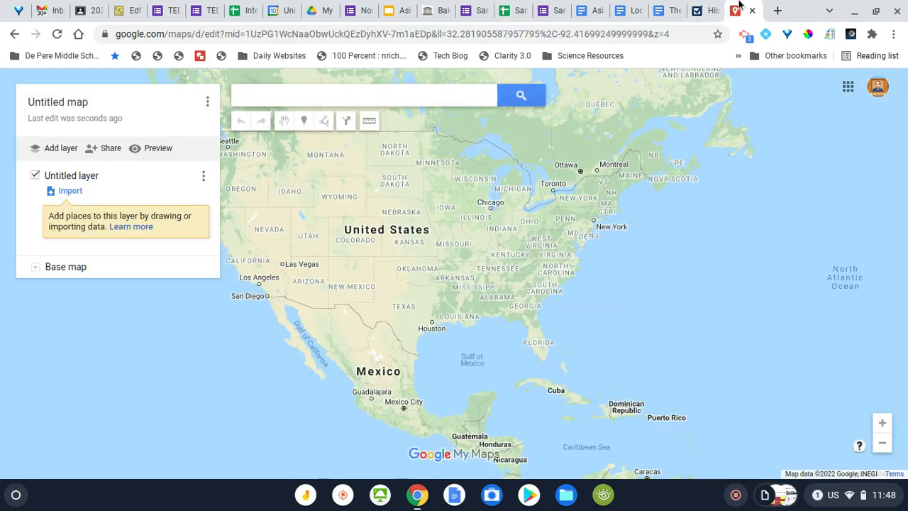
{"action": "left_click", "coordinate": [70, 190]}
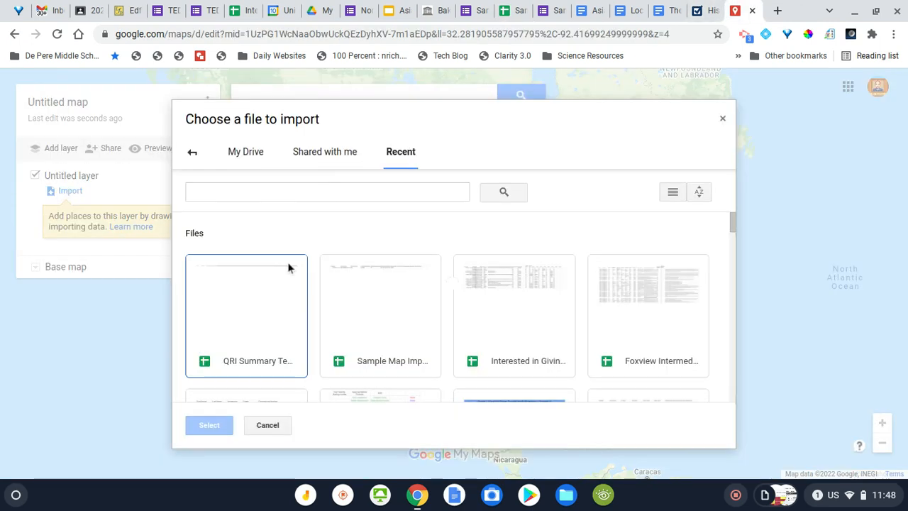
{"action": "double_click", "coordinate": [391, 305]}
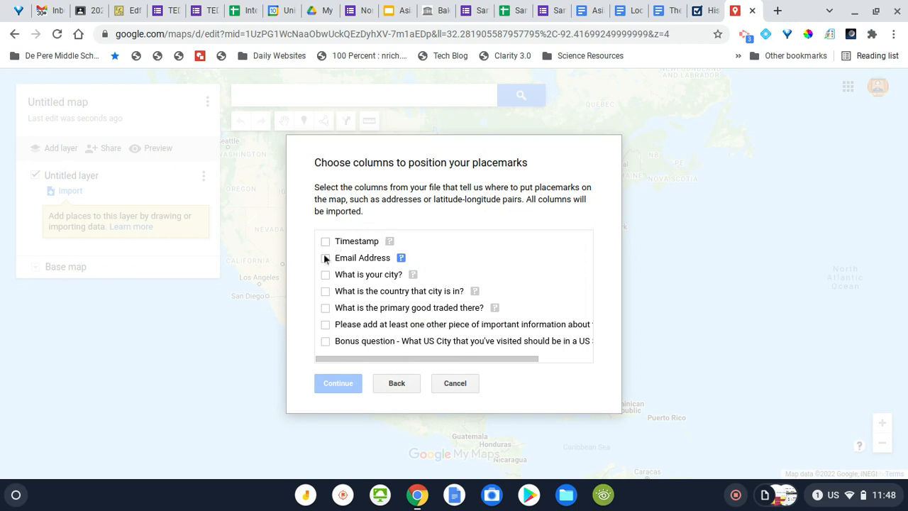
Position the placemarks by the "What is your city?" and country columns, title them by city, and finish the import.
{"action": "left_click", "coordinate": [326, 274]}
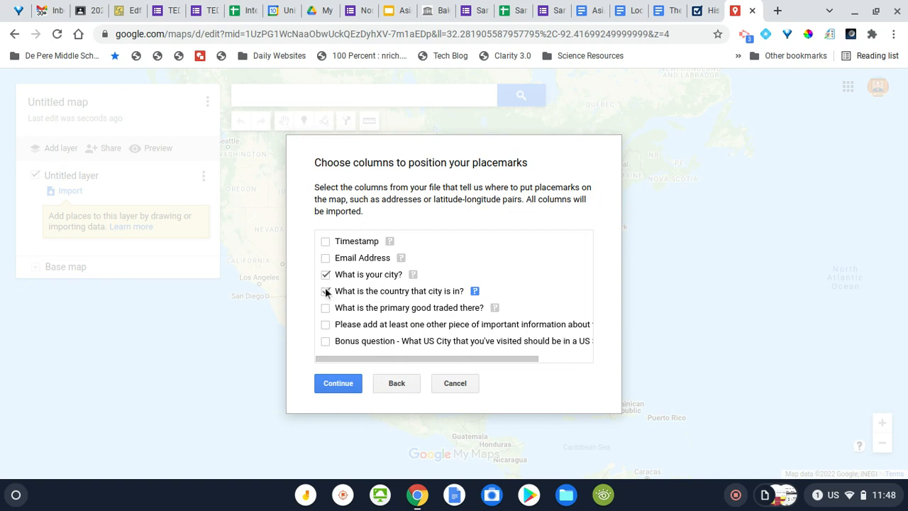
{"action": "left_click", "coordinate": [325, 291]}
{"action": "left_click", "coordinate": [342, 383]}
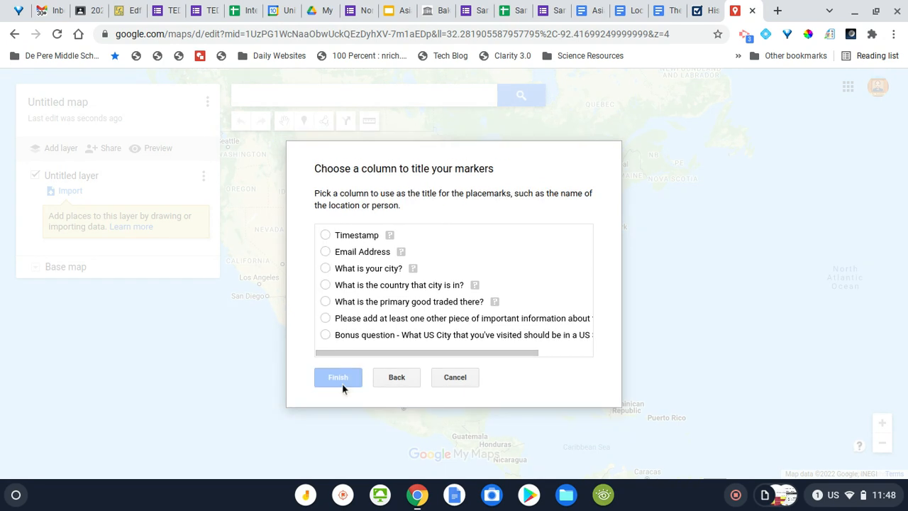
{"action": "left_click", "coordinate": [325, 268]}
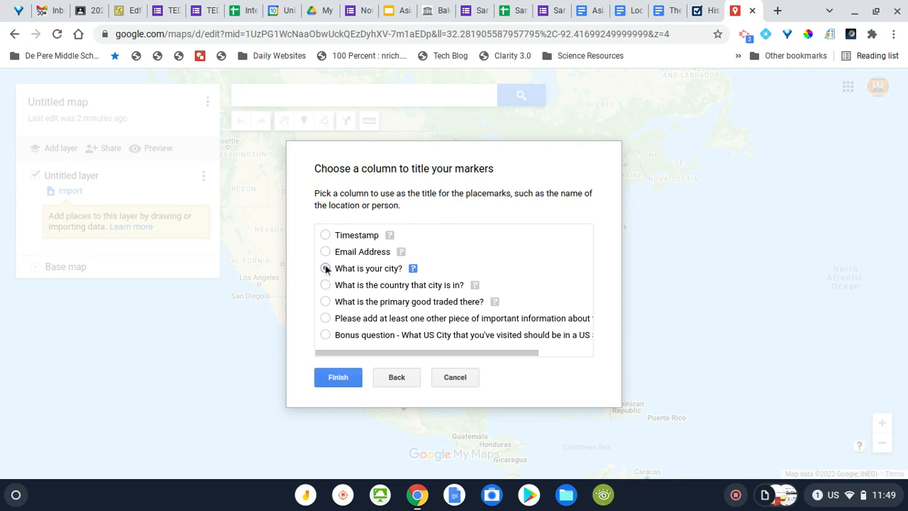
{"action": "left_click", "coordinate": [338, 378]}
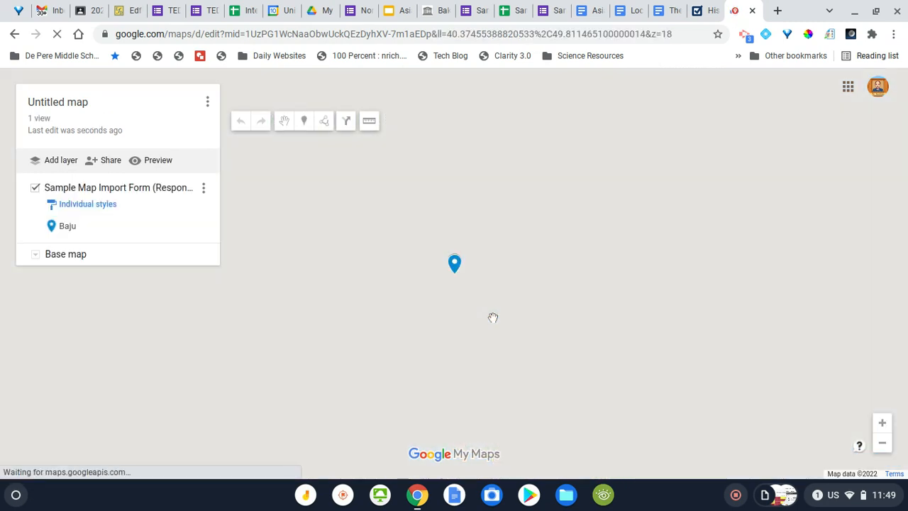
Examine where the imported Baju marker lies in relation to the surrounding countries and continents.
{"action": "scroll", "coordinate": [431, 278], "scroll_direction": "down", "scroll_amount": 3}
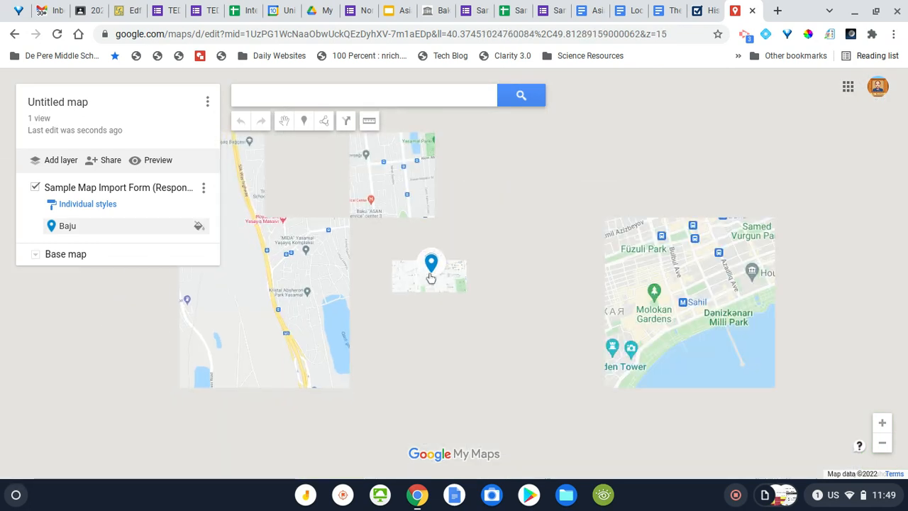
{"action": "scroll", "coordinate": [430, 278], "scroll_direction": "down", "scroll_amount": 4}
{"action": "scroll", "coordinate": [431, 278], "scroll_direction": "down", "scroll_amount": 3}
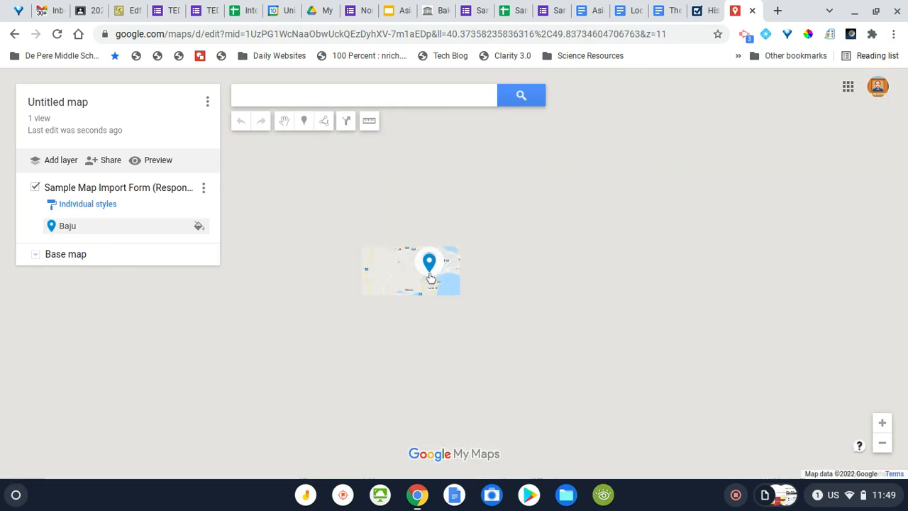
{"action": "scroll", "coordinate": [433, 367], "scroll_direction": "down", "scroll_amount": 2}
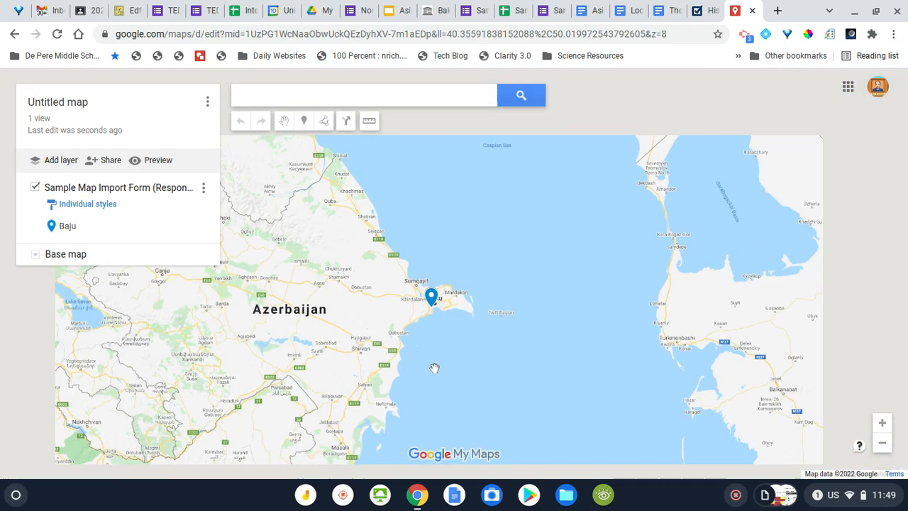
{"action": "scroll", "coordinate": [434, 368], "scroll_direction": "down", "scroll_amount": 2}
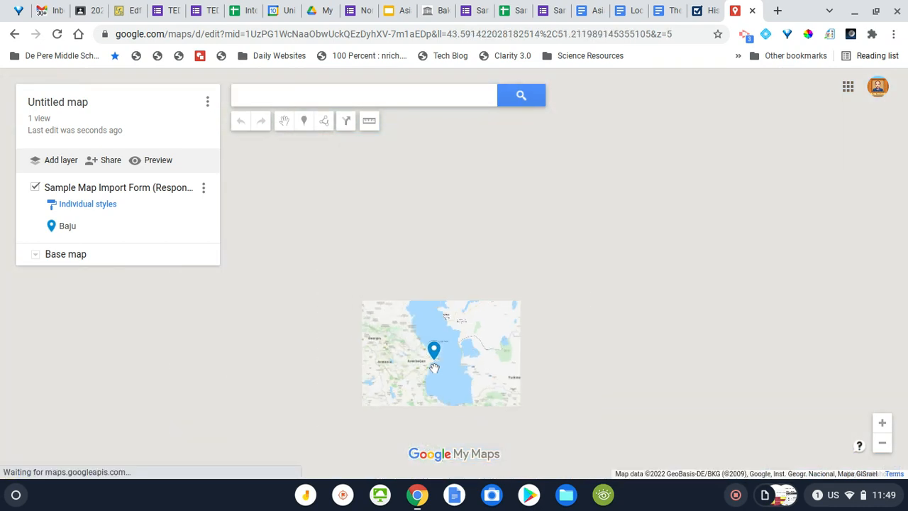
{"action": "left_click_drag", "start_coordinate": [553, 249], "coordinate": [478, 229]}
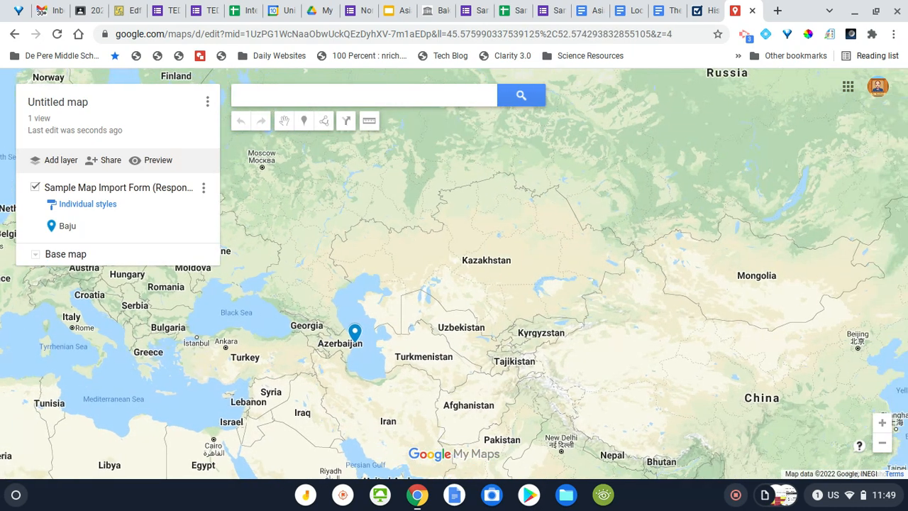
{"action": "scroll", "coordinate": [470, 224], "scroll_direction": "down", "scroll_amount": 1}
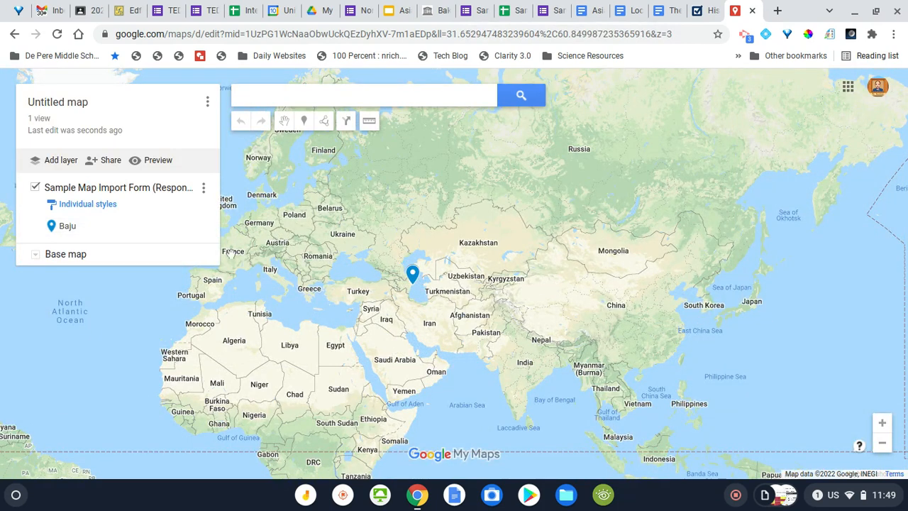
Style the imported layer by "What is the primary good traded there?" and label its places with the same column.
{"action": "left_click", "coordinate": [79, 205]}
{"action": "left_click", "coordinate": [93, 205]}
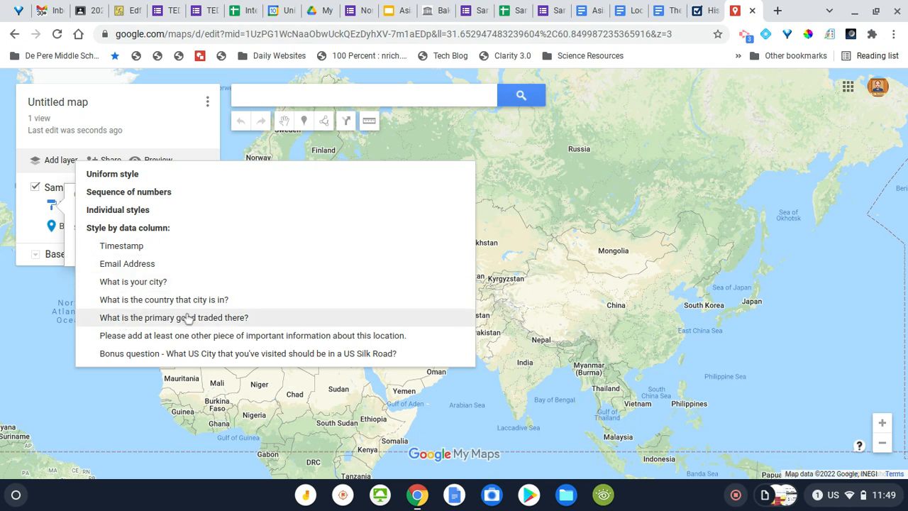
{"action": "left_click", "coordinate": [270, 320]}
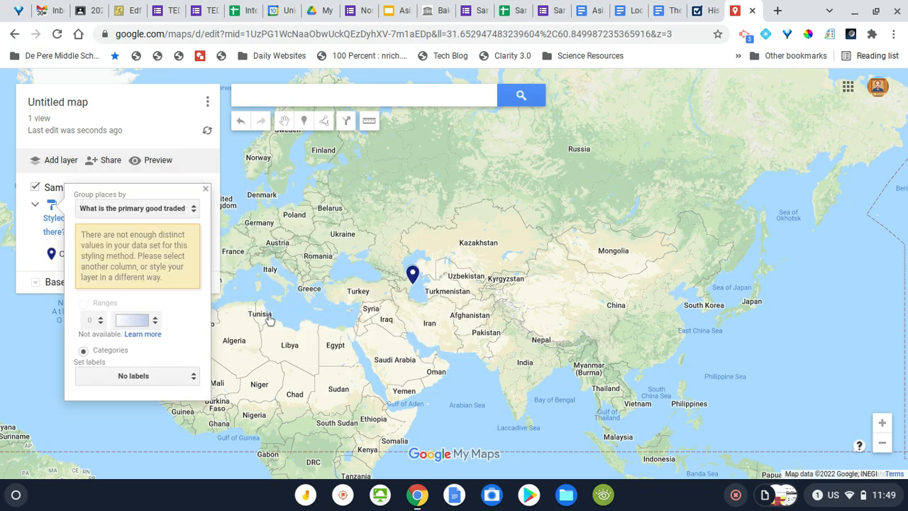
{"action": "left_click", "coordinate": [87, 381]}
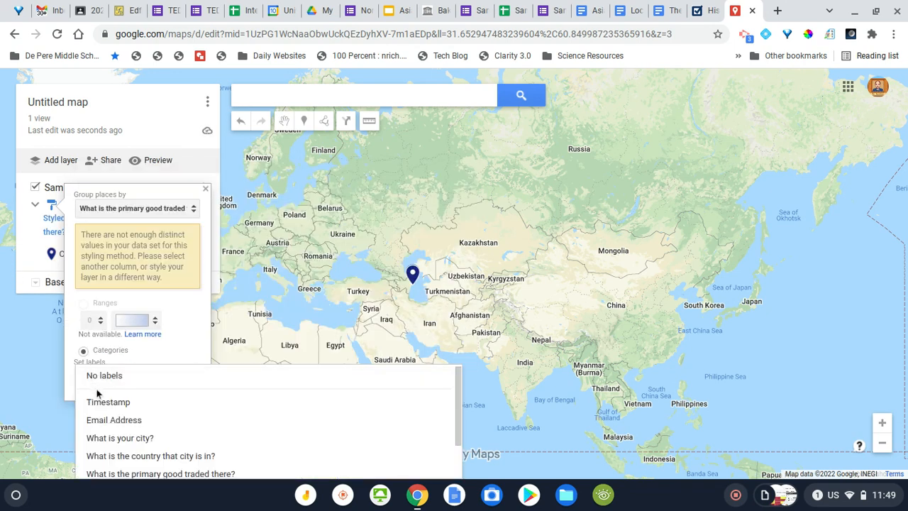
{"action": "scroll", "coordinate": [100, 412], "scroll_direction": "down", "scroll_amount": 2}
{"action": "left_click", "coordinate": [110, 426]}
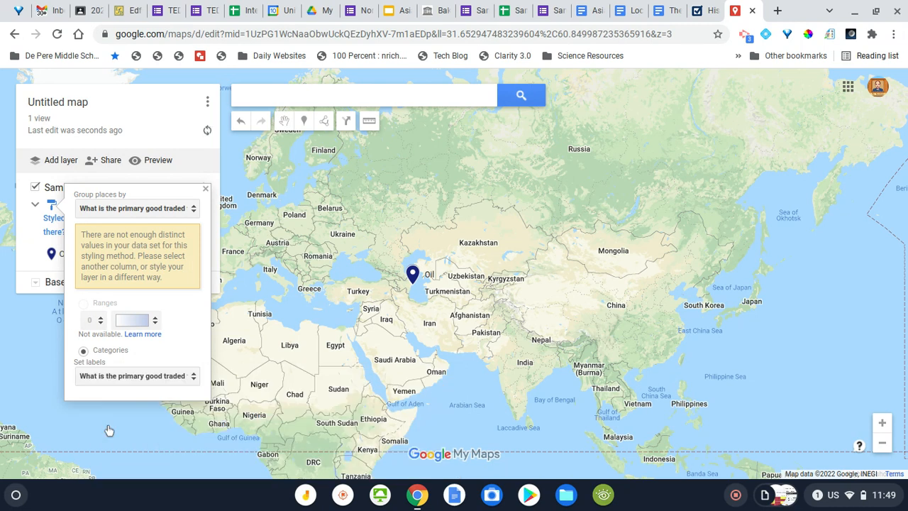
{"action": "left_click", "coordinate": [47, 345]}
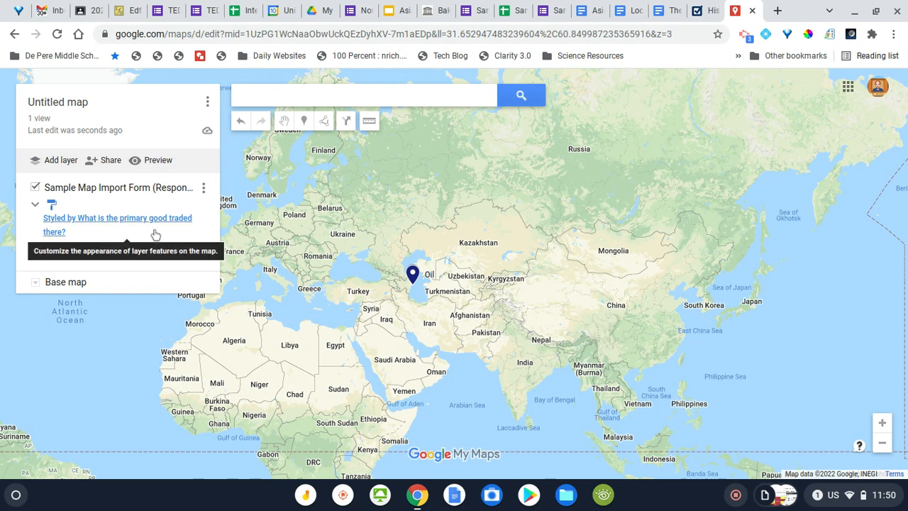
Add a second layer and choose the recent Sample Map Import Form responses spreadsheet from Google Drive to import into it.
{"action": "left_click", "coordinate": [46, 164]}
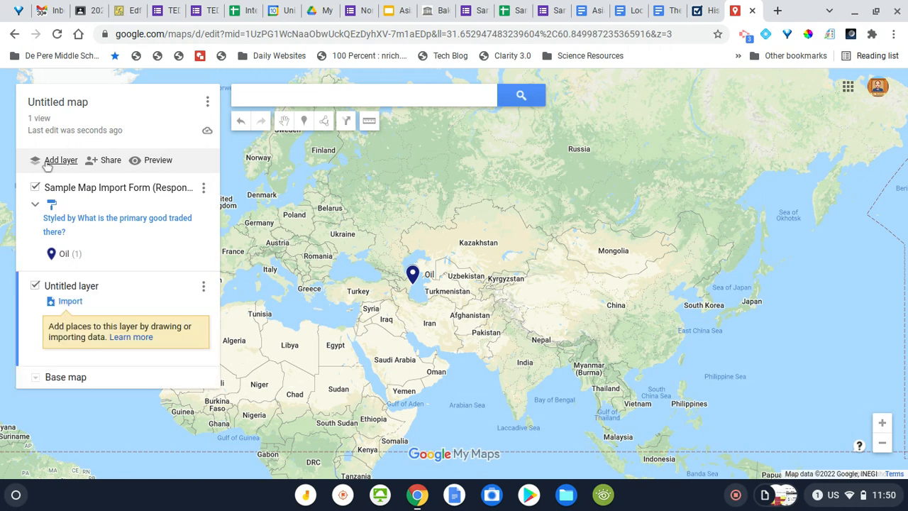
{"action": "left_click", "coordinate": [69, 302]}
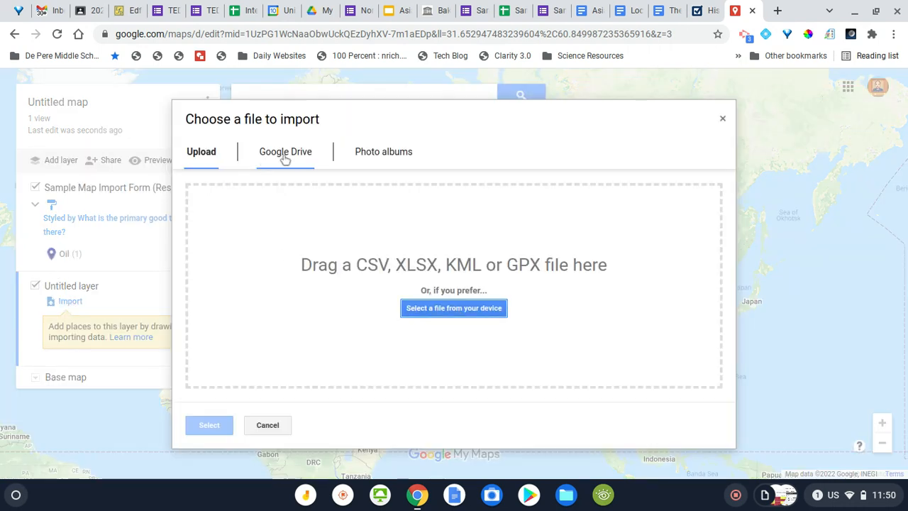
{"action": "left_click", "coordinate": [284, 155]}
{"action": "left_click", "coordinate": [405, 150]}
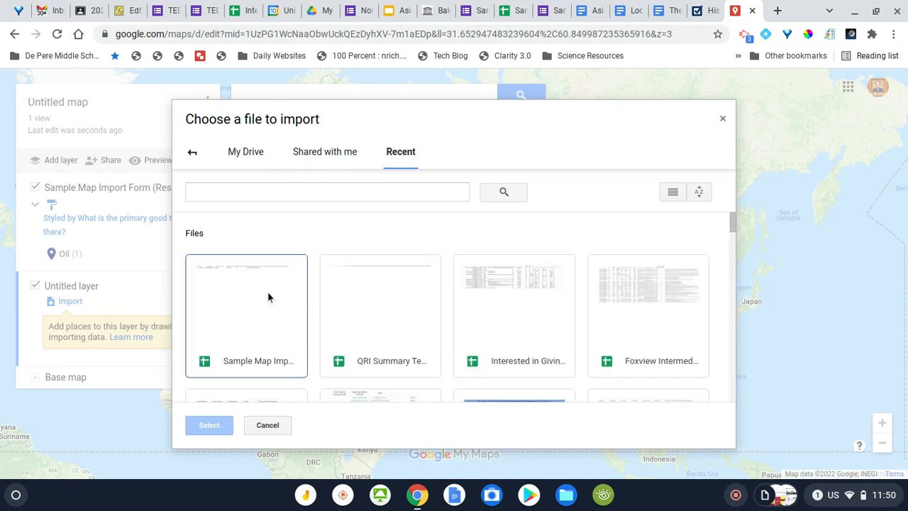
{"action": "double_click", "coordinate": [284, 296]}
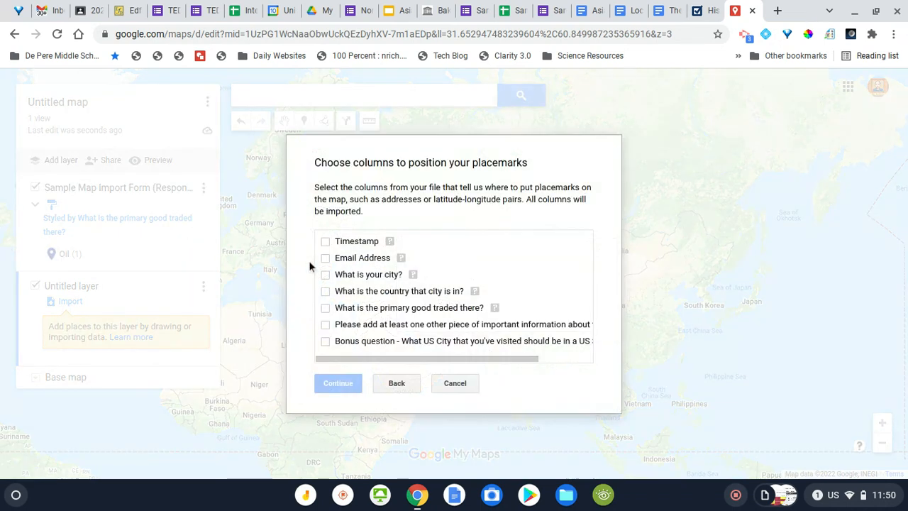
Use the bonus question column to both position and title the second layer's placemarks, and finish the import.
{"action": "left_click", "coordinate": [326, 342]}
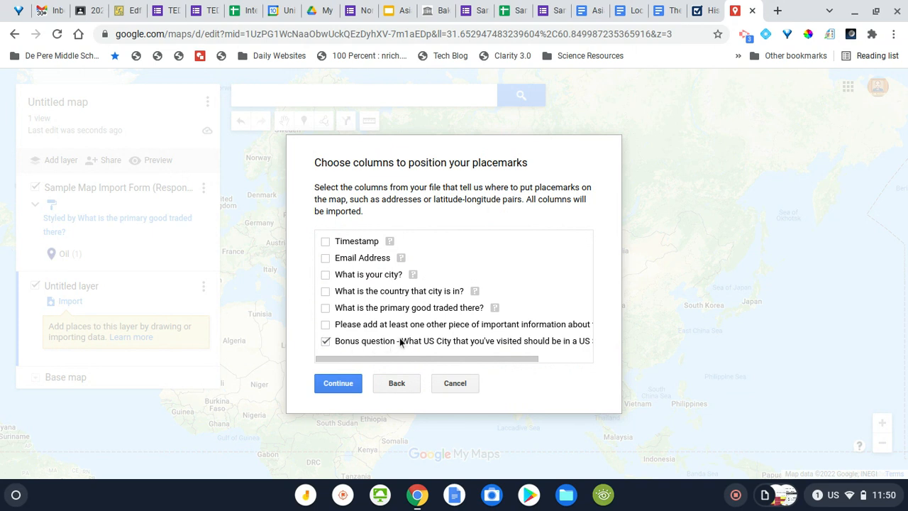
{"action": "left_click", "coordinate": [339, 383]}
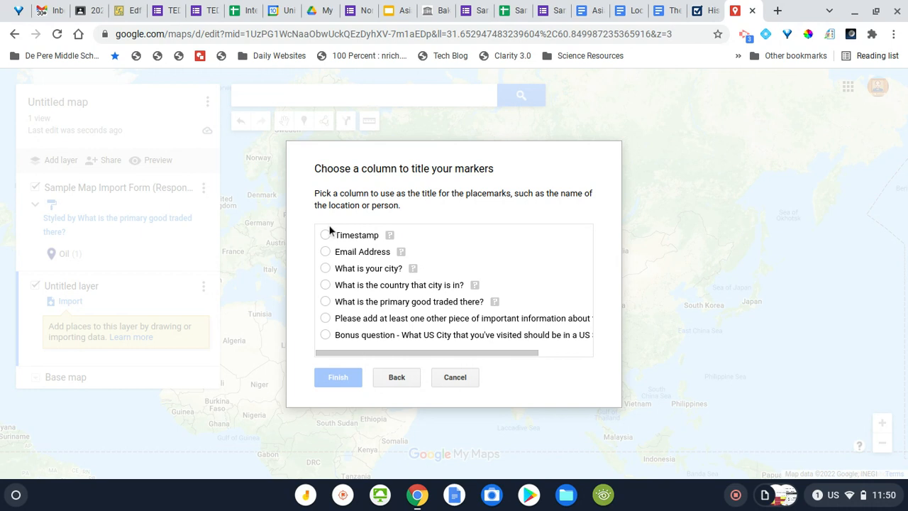
{"action": "left_click", "coordinate": [325, 335]}
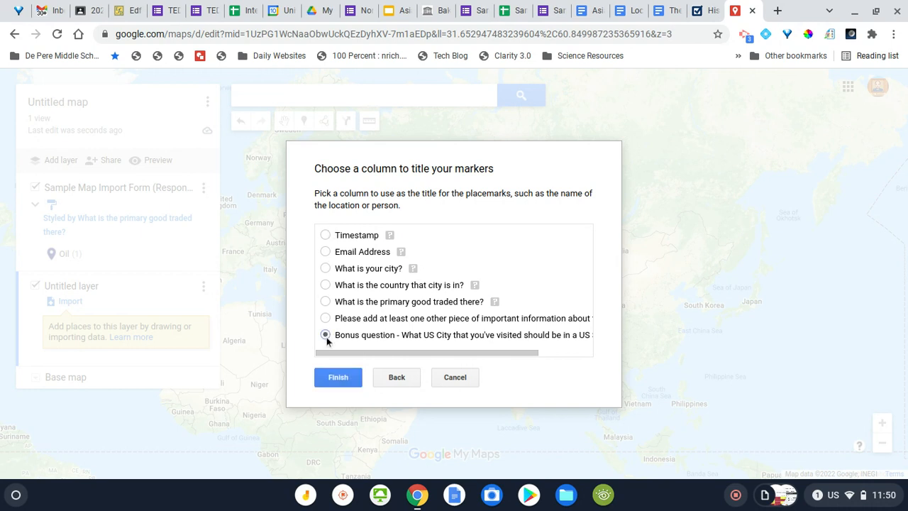
{"action": "left_click", "coordinate": [327, 374]}
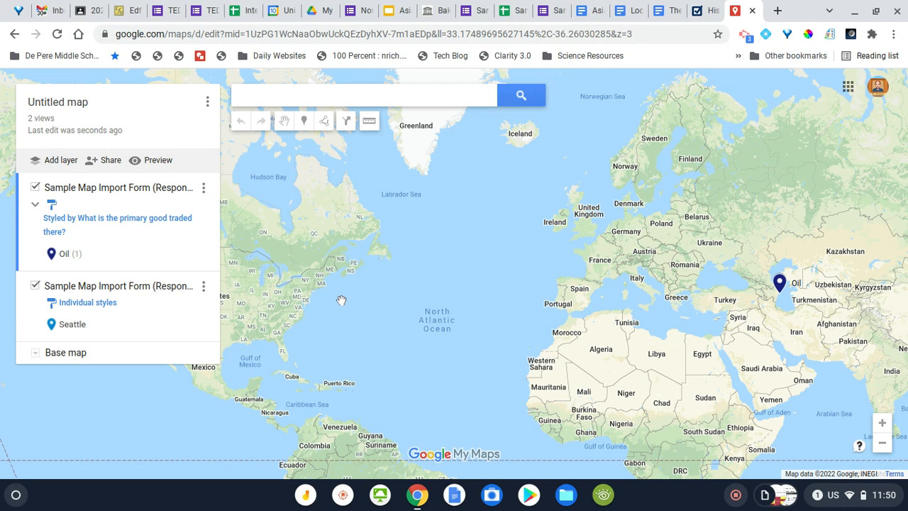
Hide the layer styled by the primary good traded and turn its visibility back on.
{"action": "left_click_drag", "start_coordinate": [642, 283], "coordinate": [593, 256]}
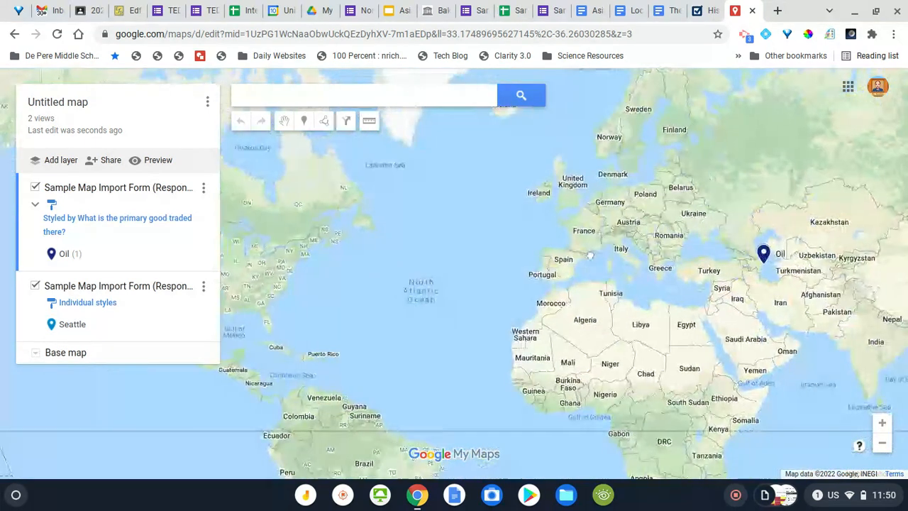
{"action": "left_click", "coordinate": [36, 188]}
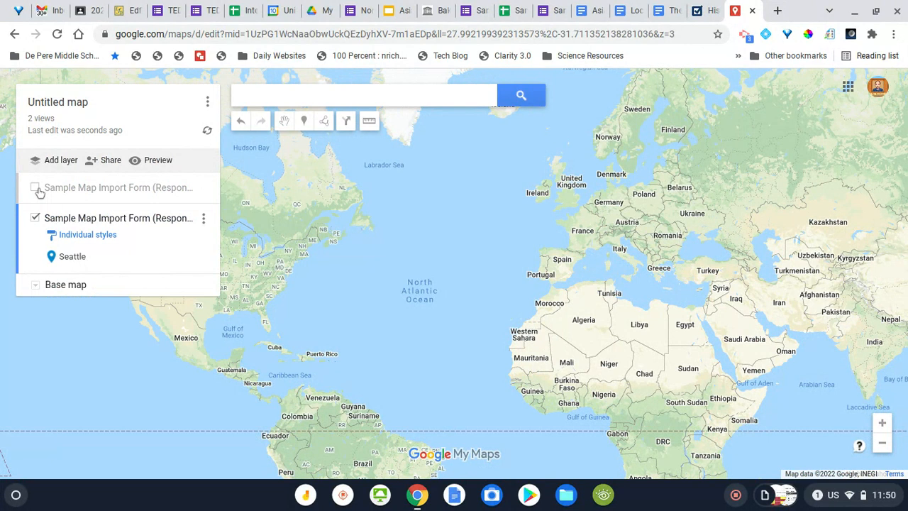
{"action": "left_click", "coordinate": [36, 188]}
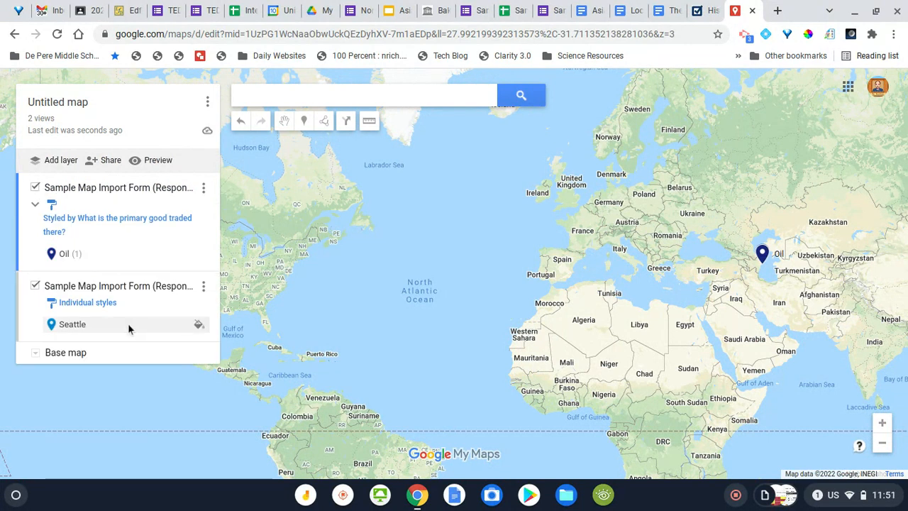
Review the response details of the Oil and Seattle placemarks, and close the information card.
{"action": "left_click", "coordinate": [69, 261]}
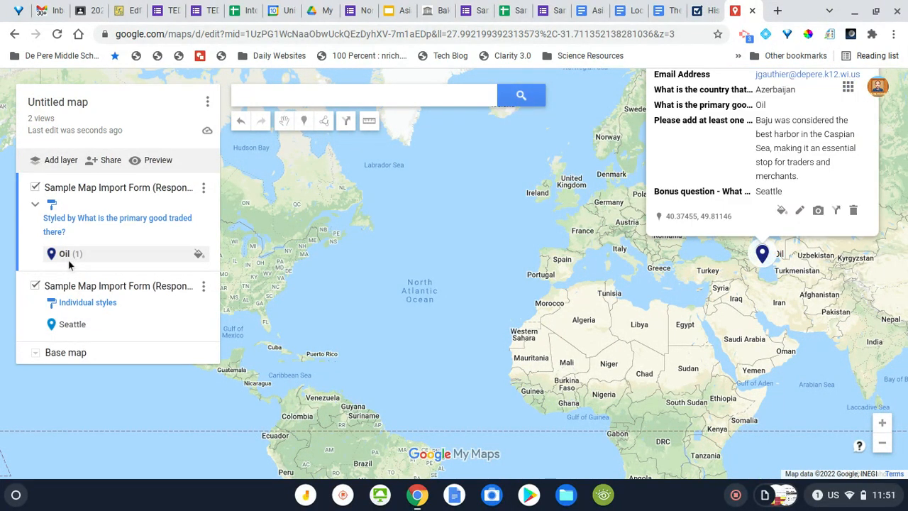
{"action": "left_click", "coordinate": [71, 324]}
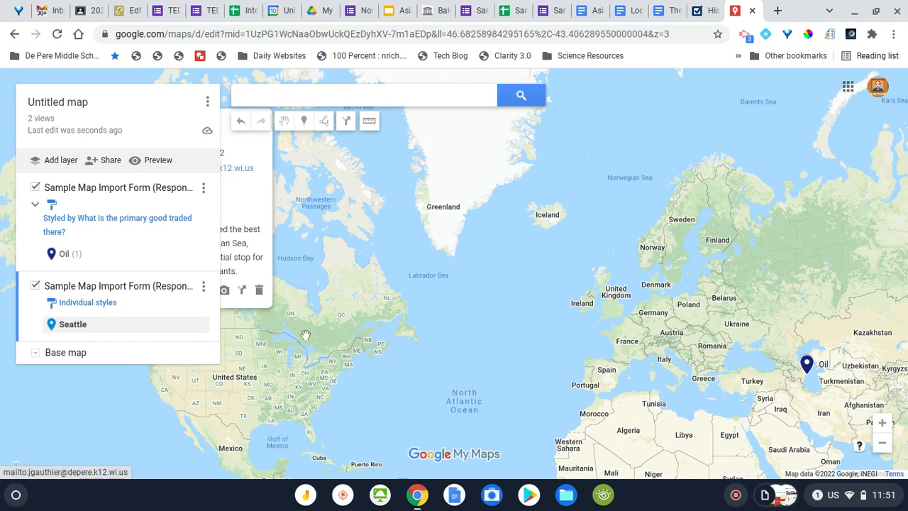
{"action": "left_click", "coordinate": [420, 221]}
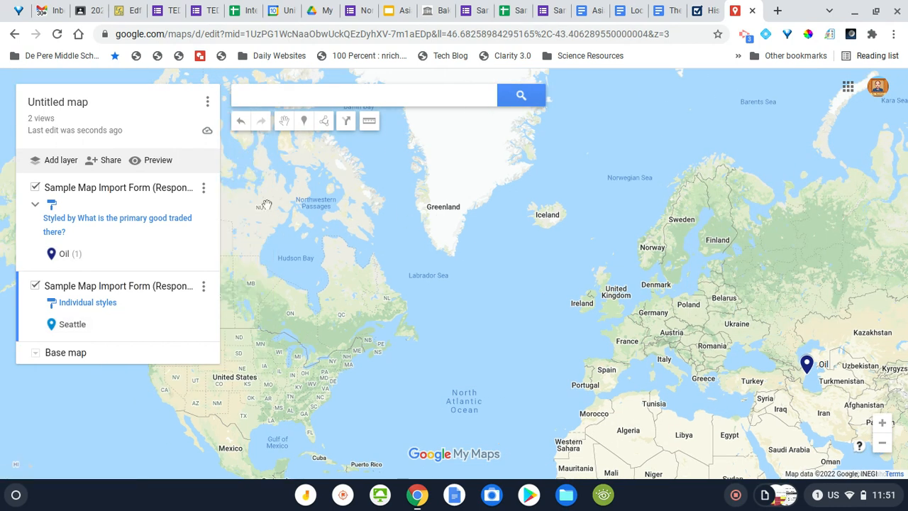